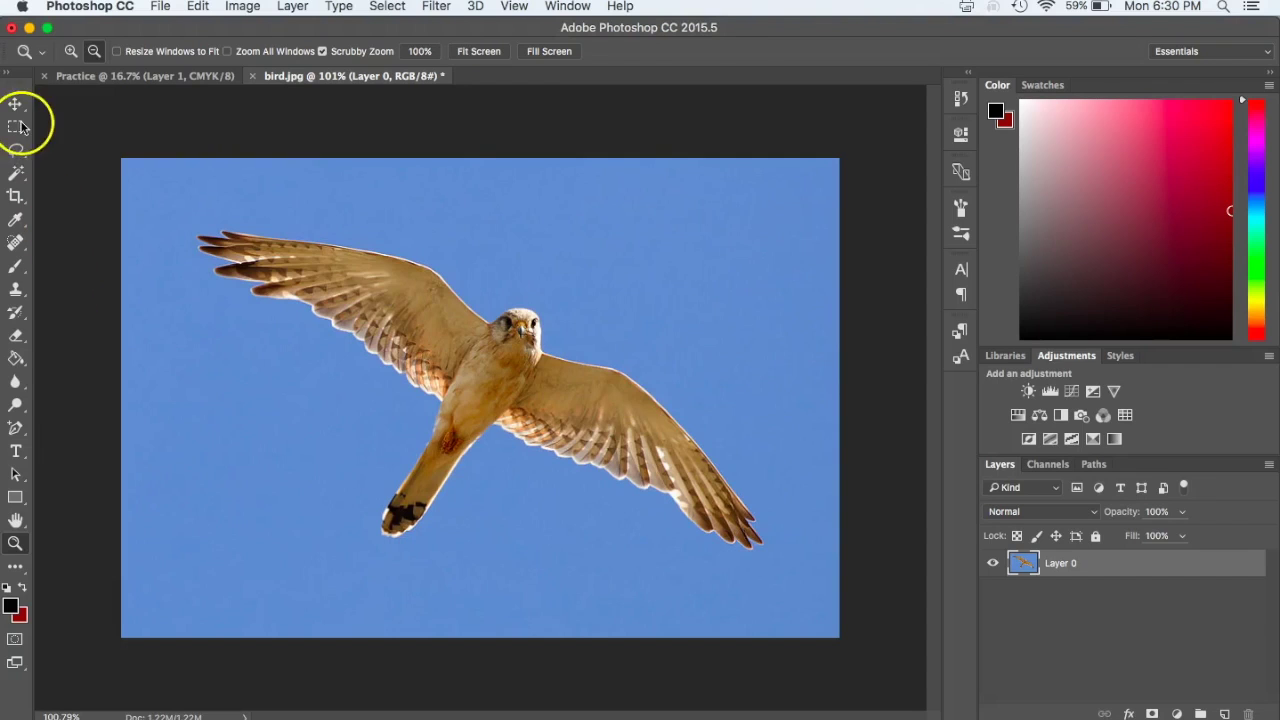
# Step: Switch between the Move and Zoom tools, ending with the Move tool active for the bird image
pyautogui.click(16, 106)
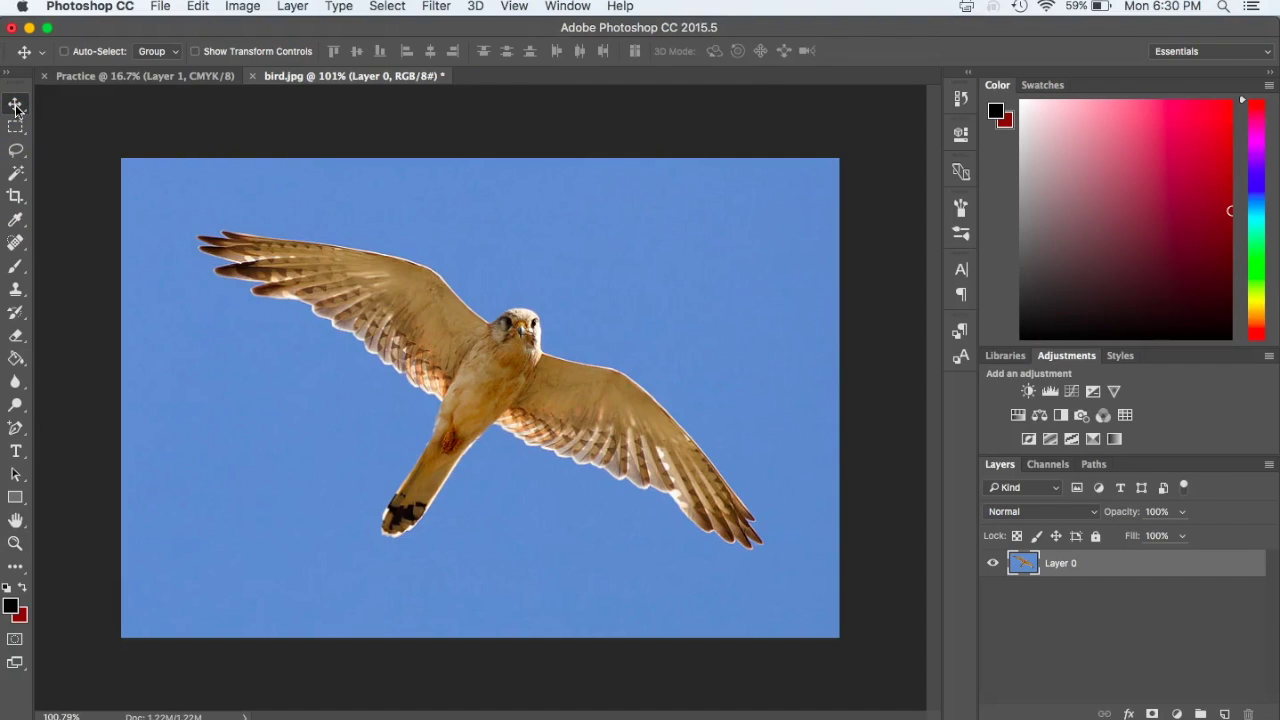
pyautogui.click(16, 106)
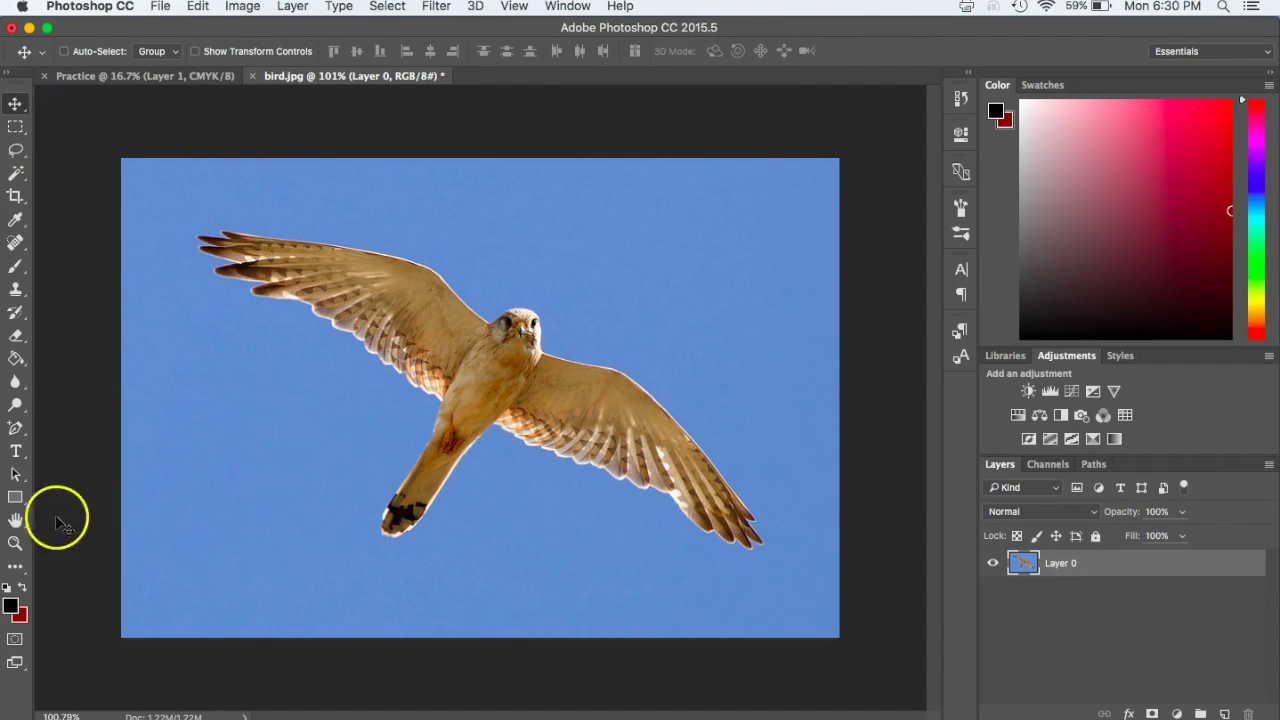
pyautogui.click(15, 543)
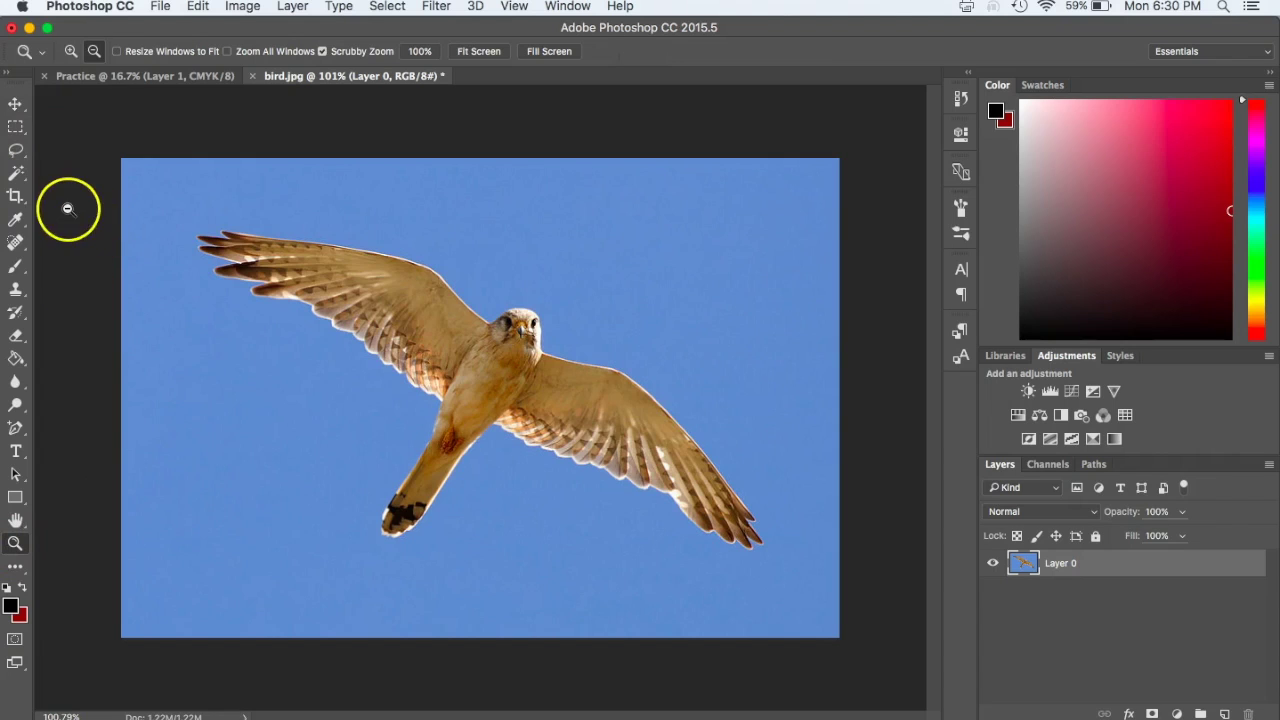
pyautogui.click(17, 105)
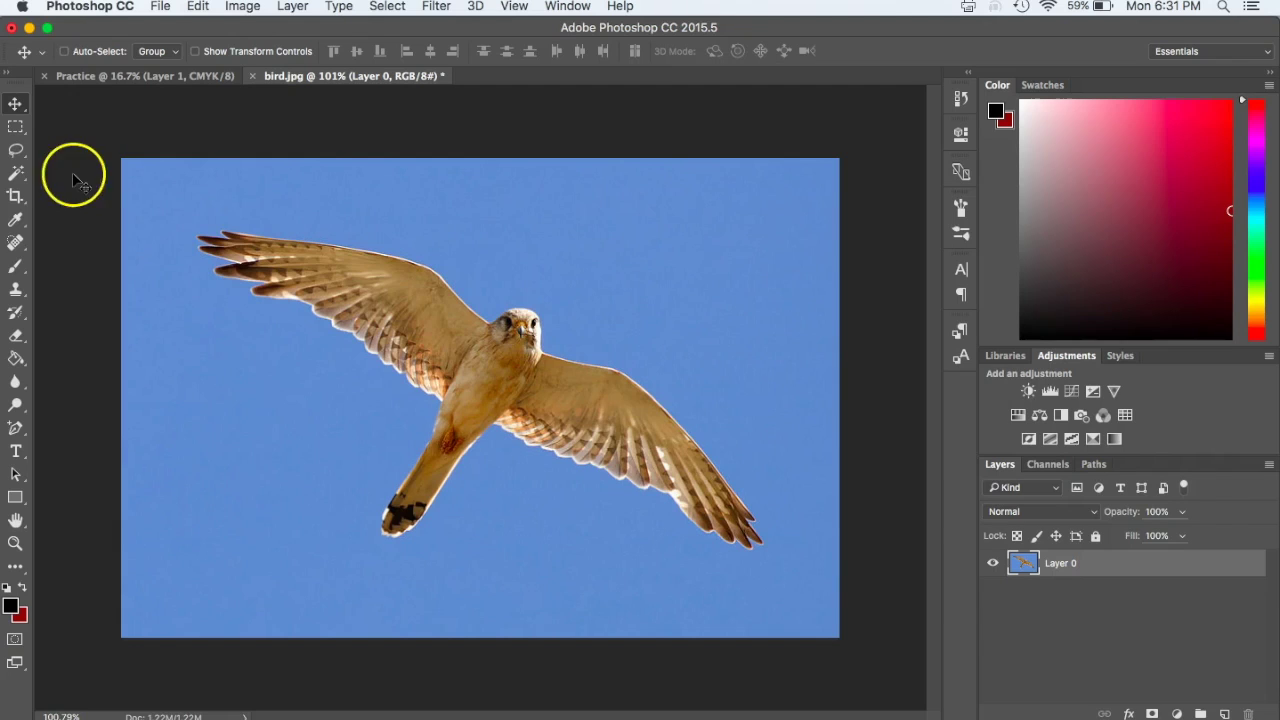
# Step: Select the Magic Wand tool and view its Quick Selection alternative in the tool flyout
pyautogui.click(17, 176)
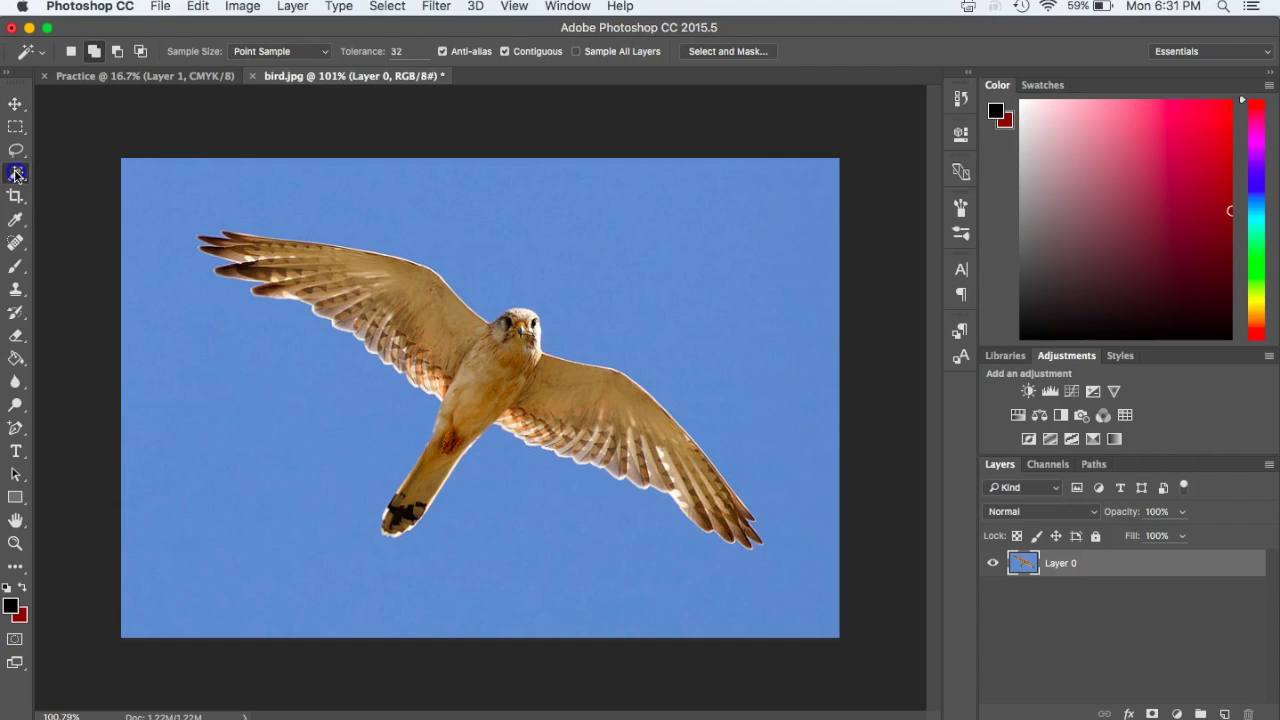
pyautogui.rightClick(15, 175)
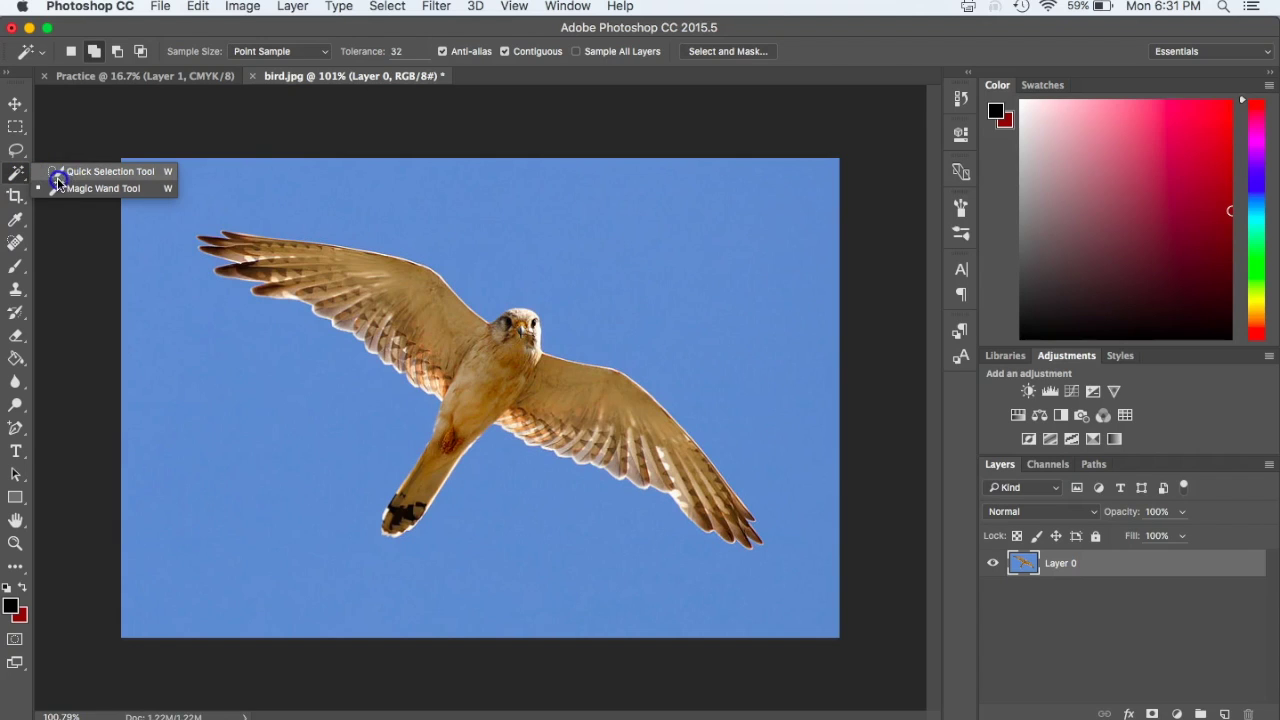
pyautogui.click(64, 175)
pyautogui.click(60, 189)
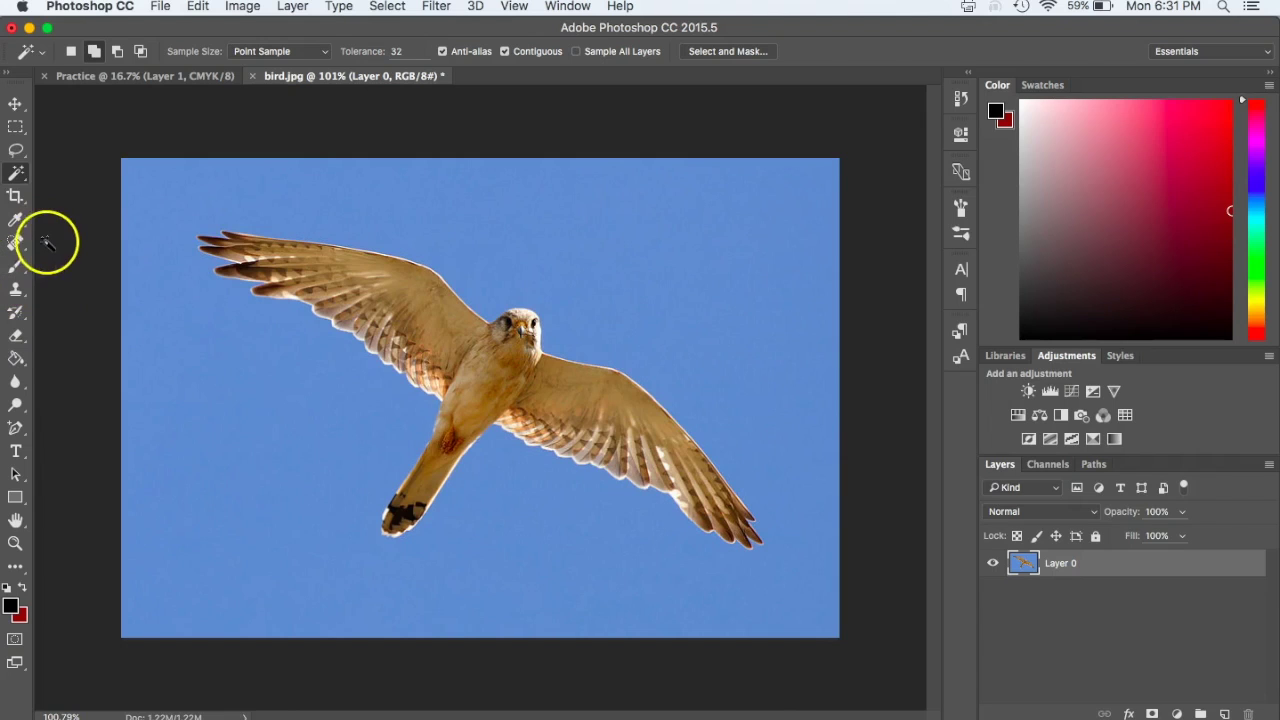
# Step: Try the Lasso, Polygonal and Magnetic Lasso tools, then browse the Quick Selection and Magic Wand choices
pyautogui.click(23, 153)
pyautogui.moveTo(23, 153)
pyautogui.mouseDown()
pyautogui.moveTo(60, 147)
pyautogui.moveTo(81, 191)
pyautogui.mouseUp()
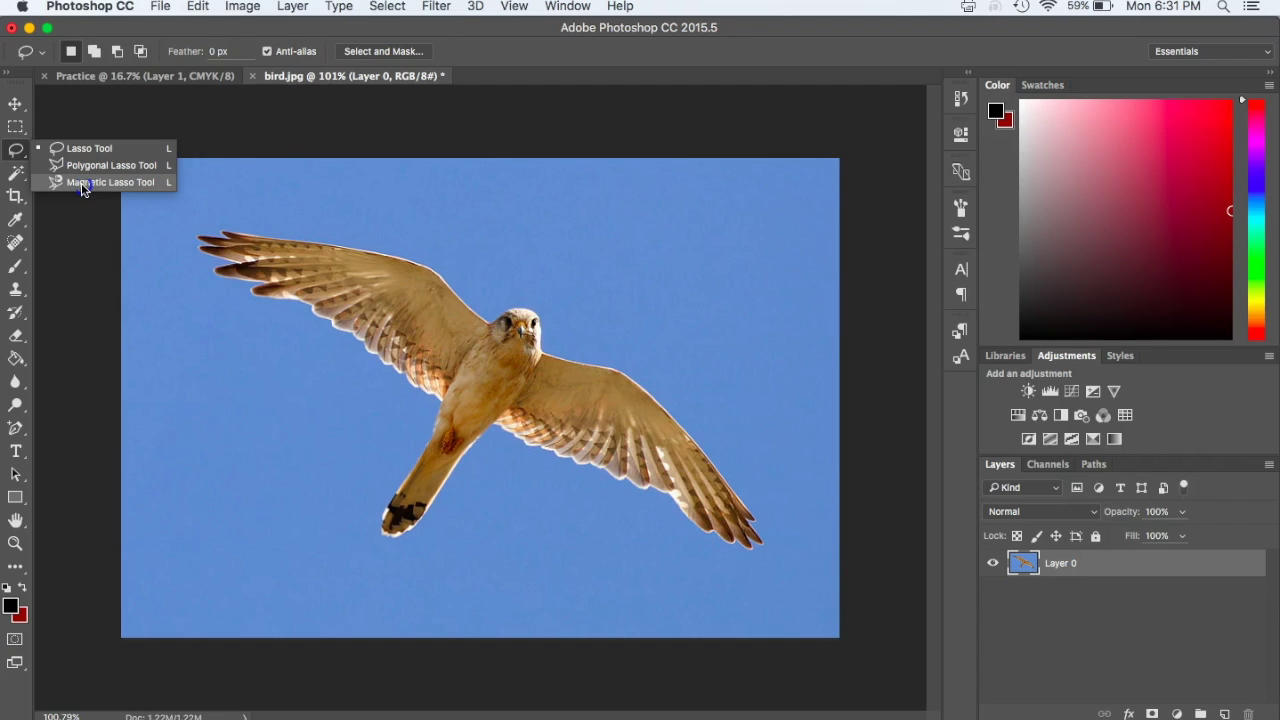
pyautogui.moveTo(81, 188)
pyautogui.mouseDown()
pyautogui.moveTo(40, 146)
pyautogui.moveTo(20, 145)
pyautogui.moveTo(76, 188)
pyautogui.mouseUp()
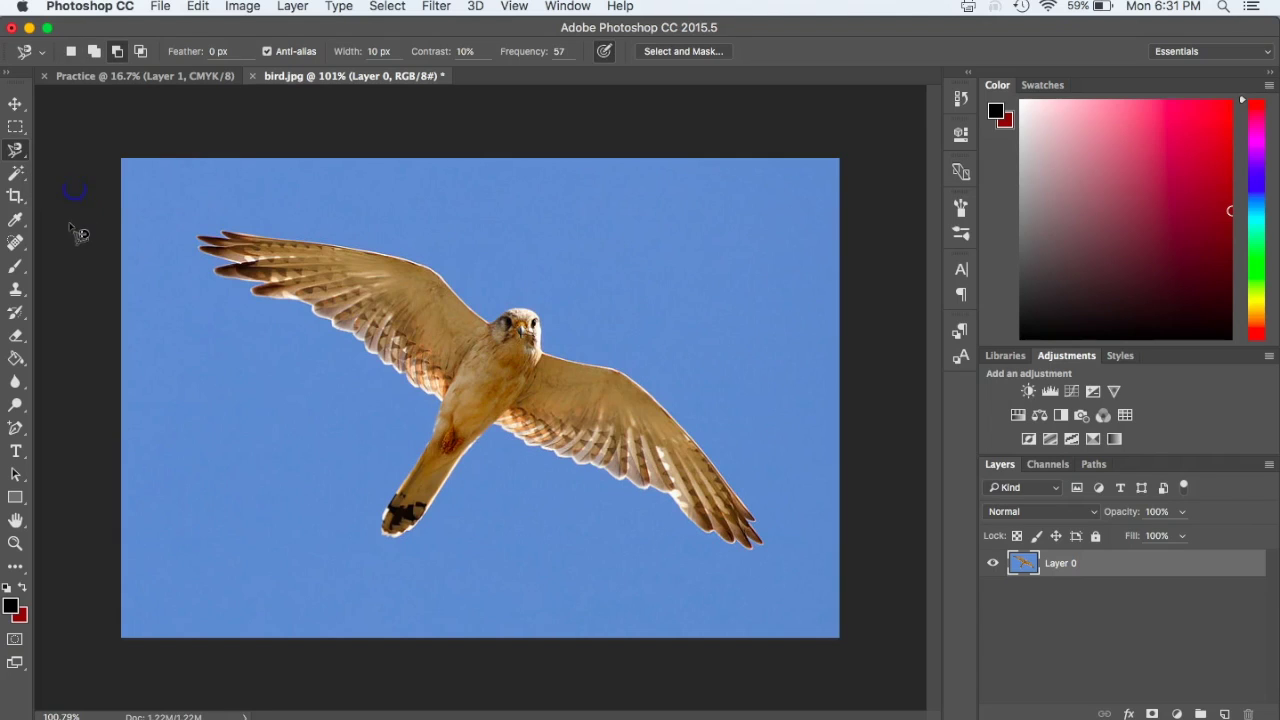
pyautogui.click(26, 160)
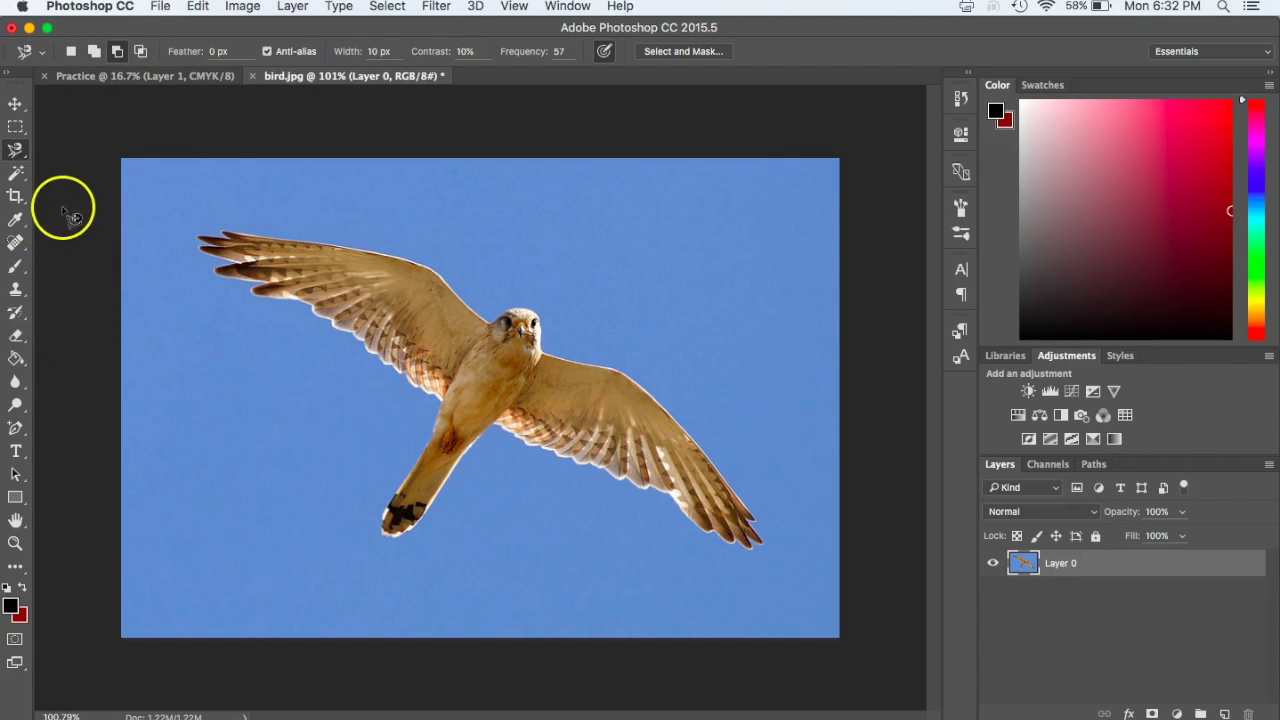
pyautogui.click(23, 172)
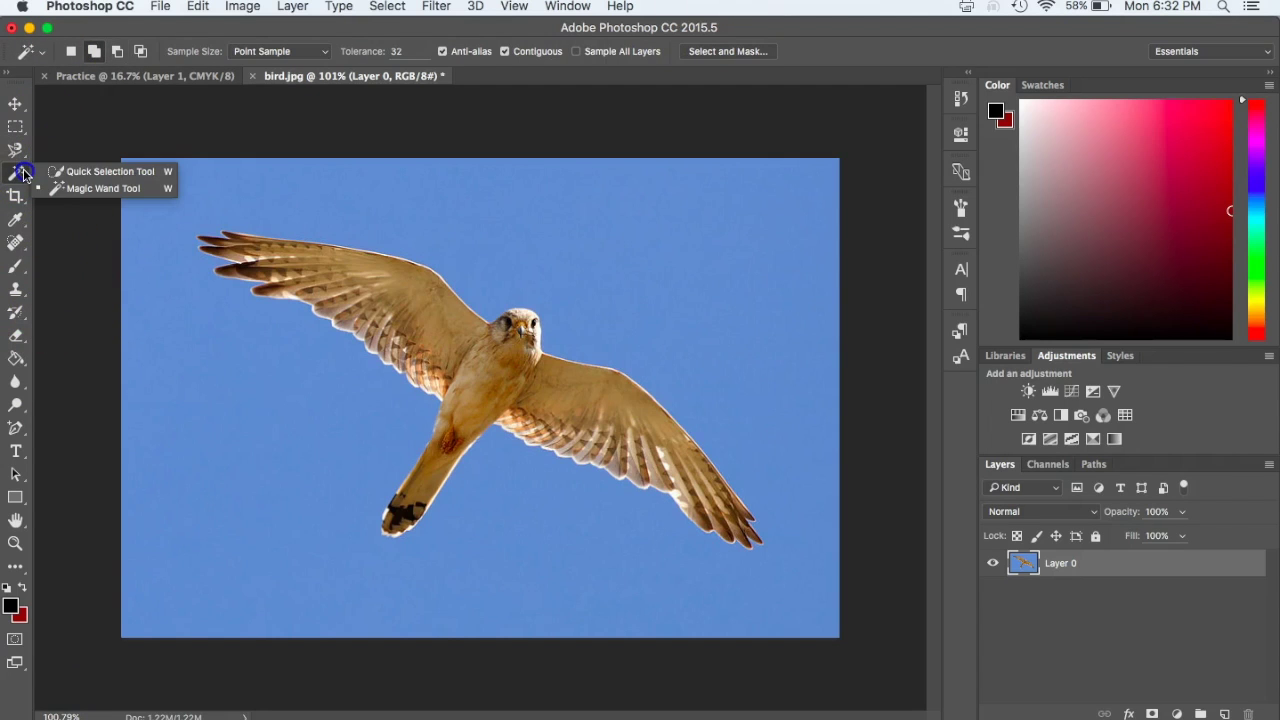
pyautogui.moveTo(23, 172)
pyautogui.mouseDown()
pyautogui.moveTo(51, 174)
pyautogui.moveTo(57, 191)
pyautogui.moveTo(57, 174)
pyautogui.moveTo(66, 197)
pyautogui.mouseUp()
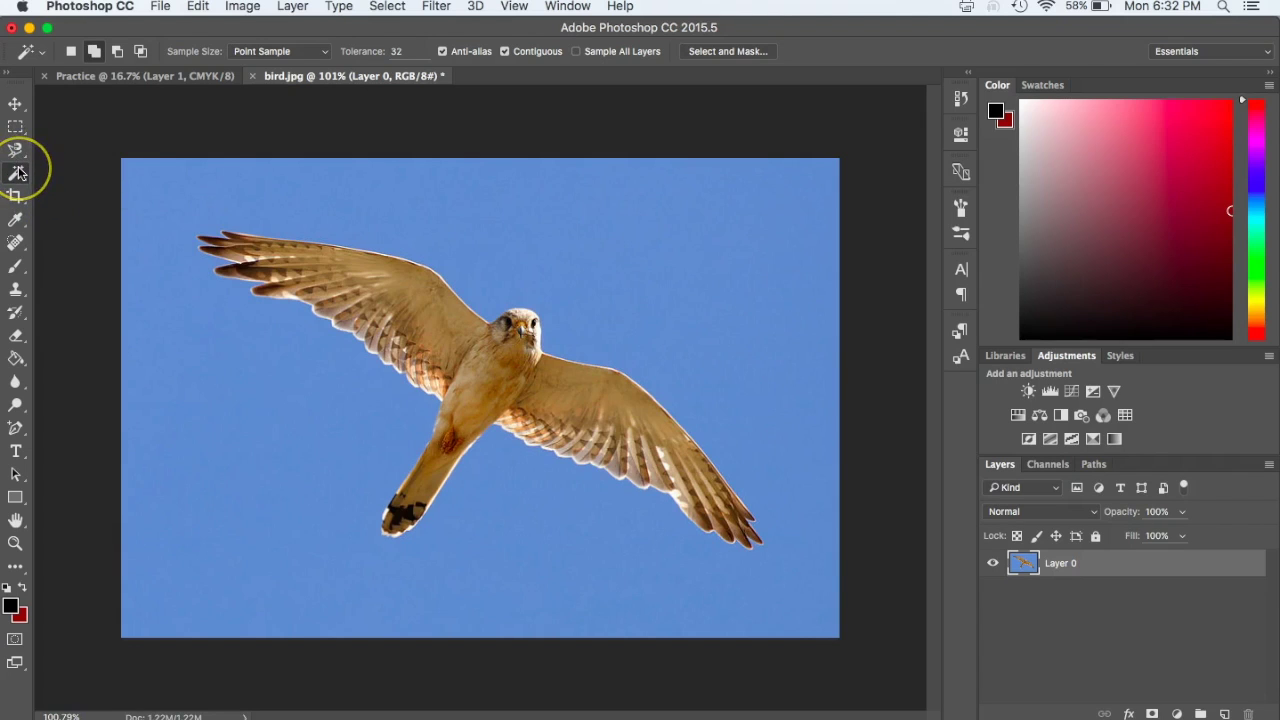
# Step: Choose the Quick Selection tool and set its brush size to 20 px
pyautogui.moveTo(18, 172); pyautogui.dragTo(51, 172)
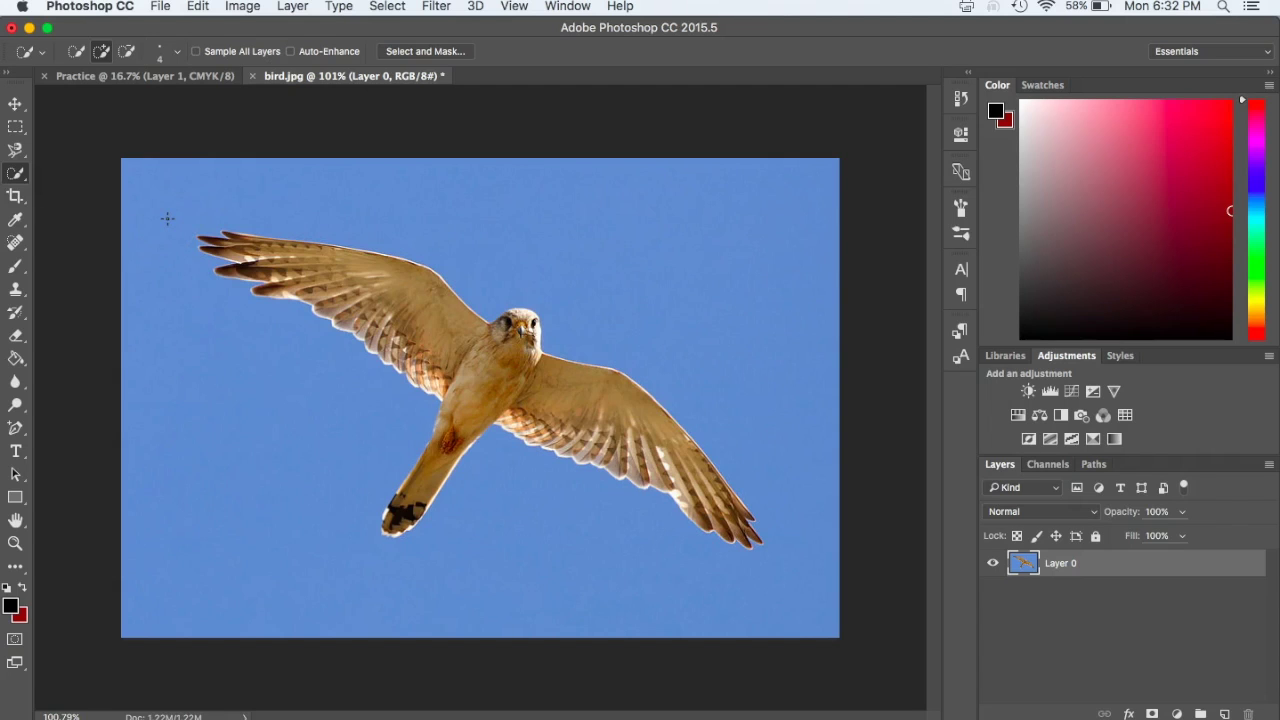
pyautogui.click(176, 56)
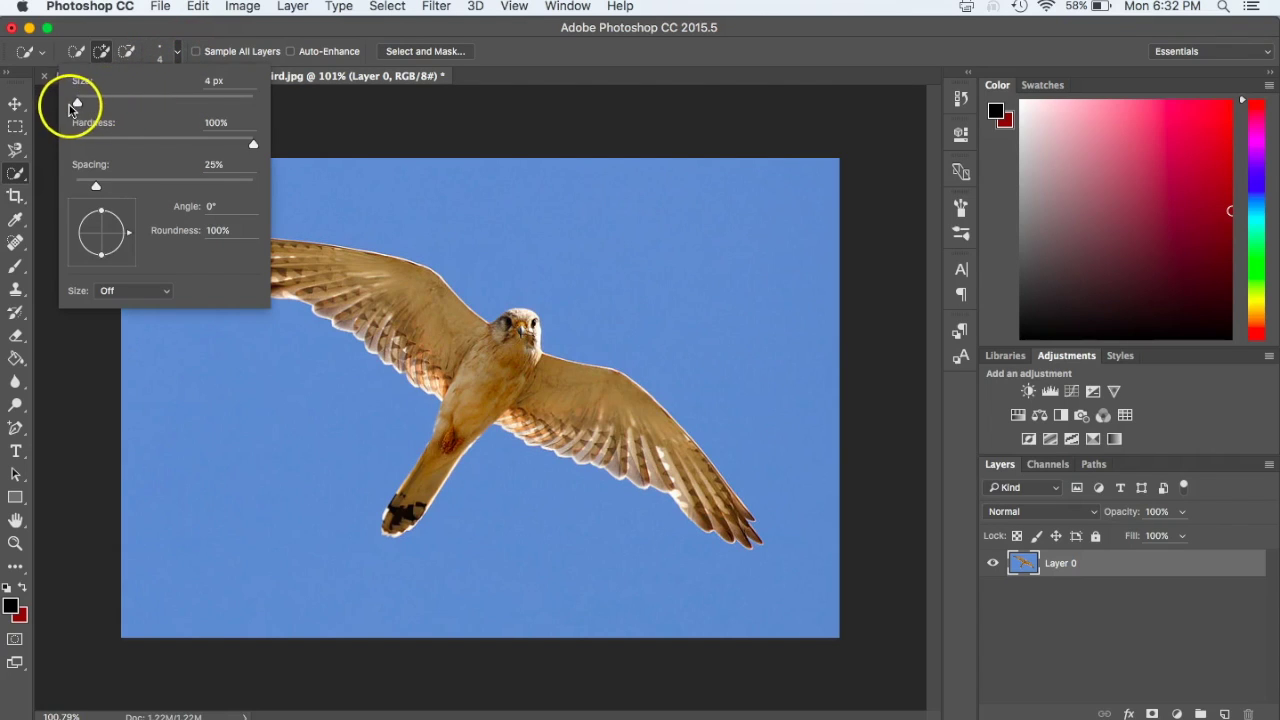
pyautogui.moveTo(77, 101); pyautogui.dragTo(97, 102)
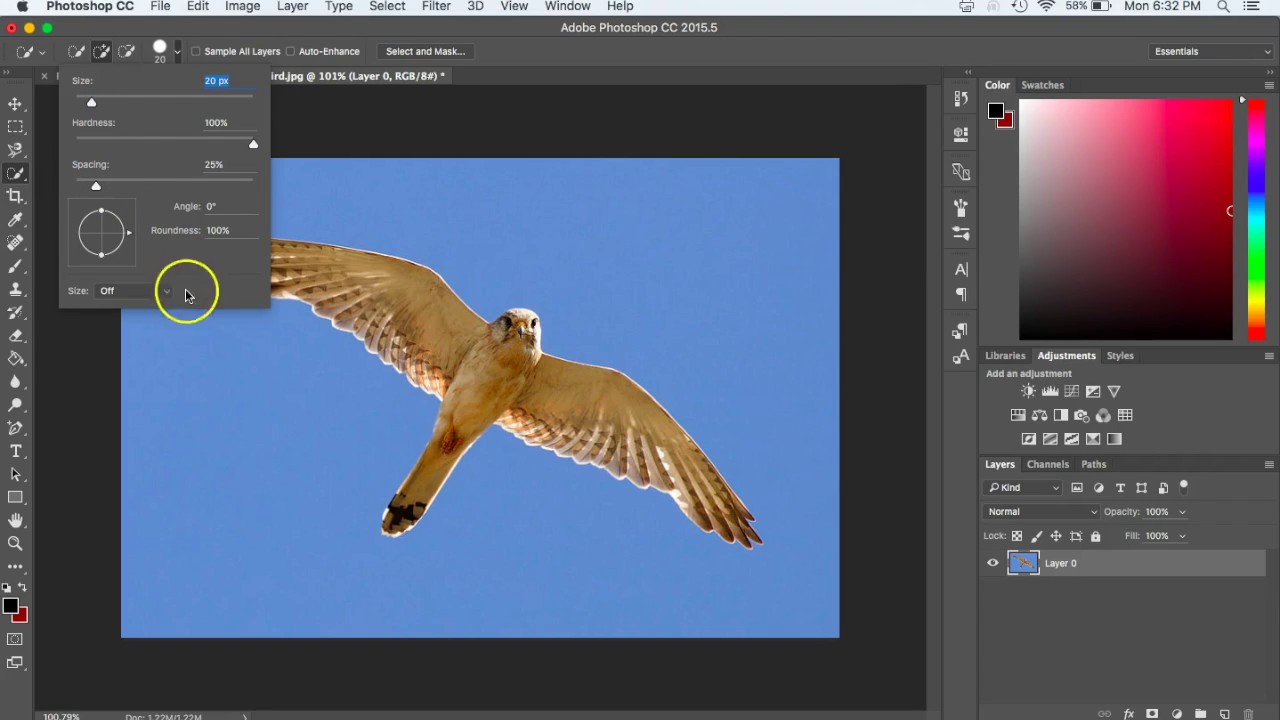
pyautogui.click(177, 386)
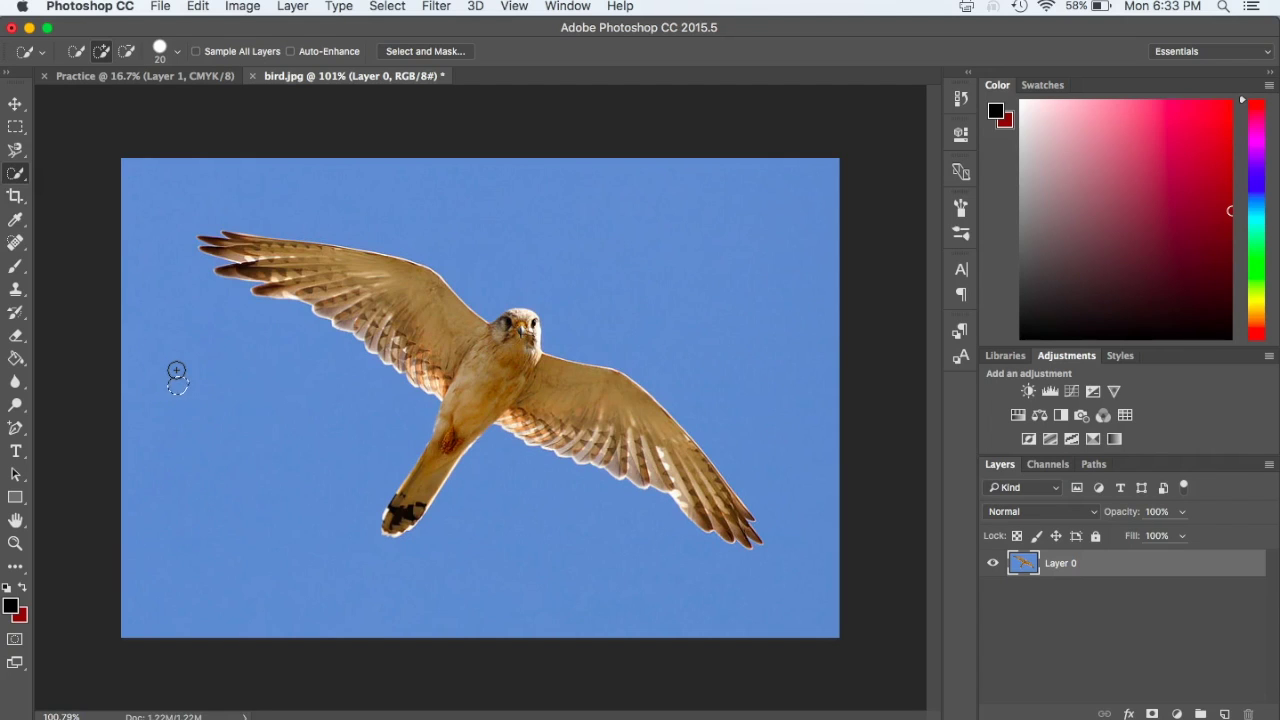
# Step: Brush across the blue sky so the selection covers it and traces the falcon's outline
pyautogui.moveTo(175, 349)
pyautogui.mouseDown()
pyautogui.moveTo(173, 219)
pyautogui.moveTo(194, 197)
pyautogui.moveTo(283, 180)
pyautogui.moveTo(414, 169)
pyautogui.moveTo(513, 181)
pyautogui.moveTo(589, 199)
pyautogui.moveTo(727, 276)
pyautogui.mouseUp()
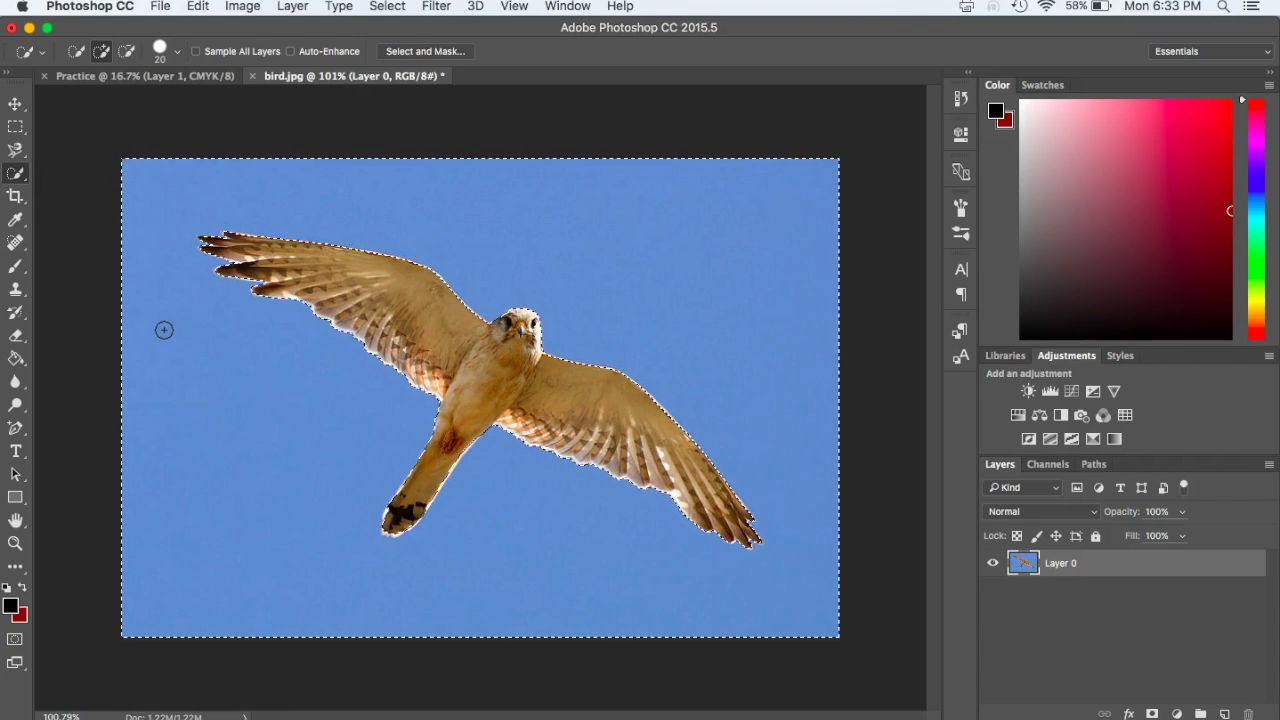
# Step: Zoom in on the left wingtip, shrink the brush to 6 px and add the sky beneath the lower feather
pyautogui.scroll(5, 202, 298)
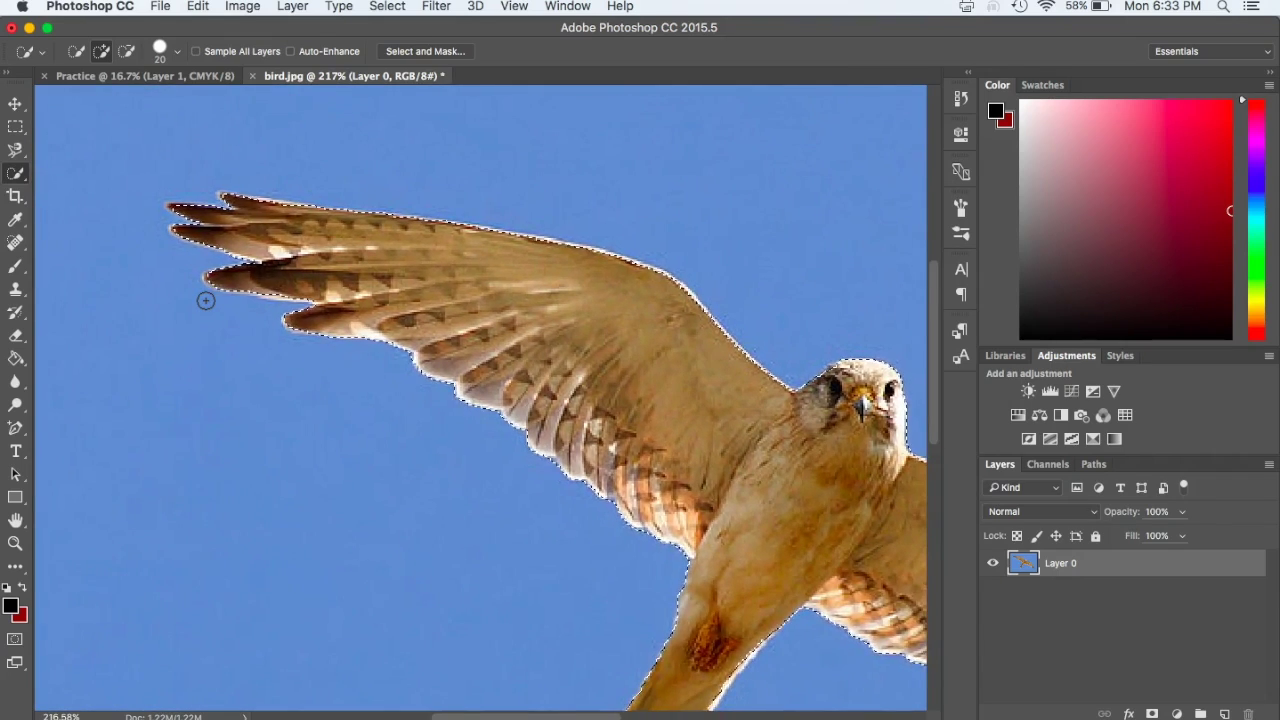
pyautogui.scroll(5, 205, 300)
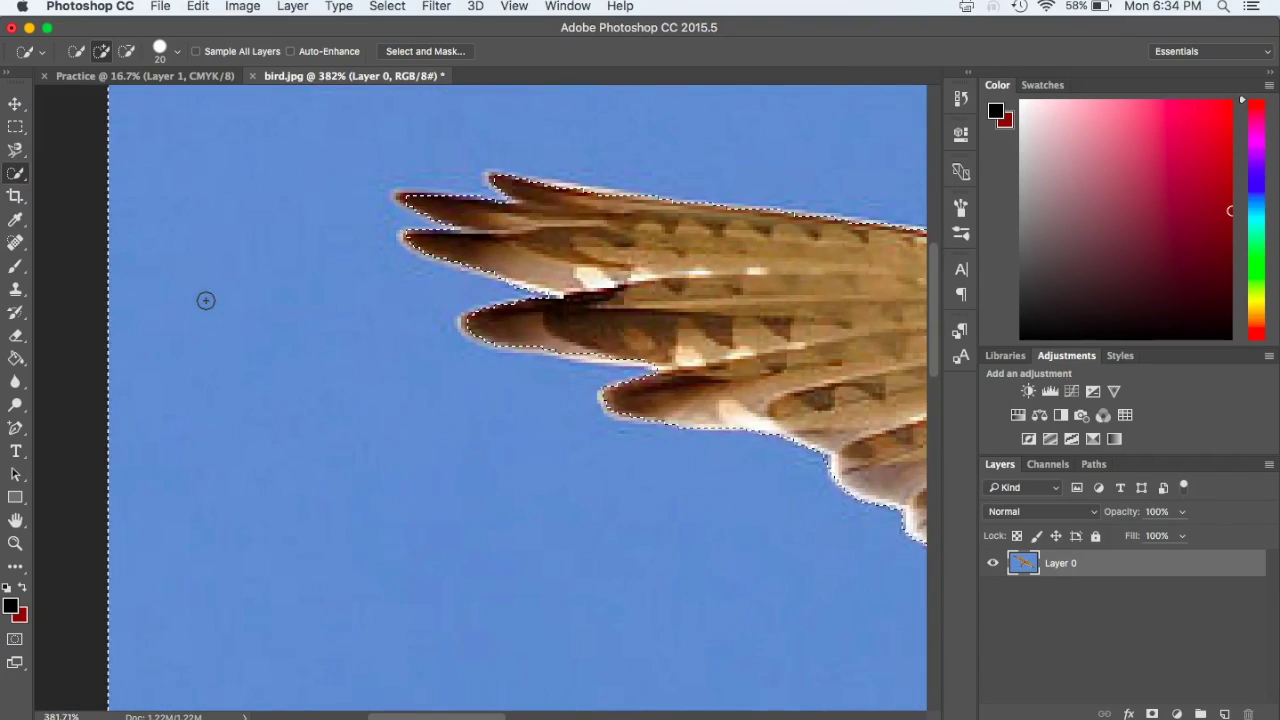
pyautogui.click(178, 48)
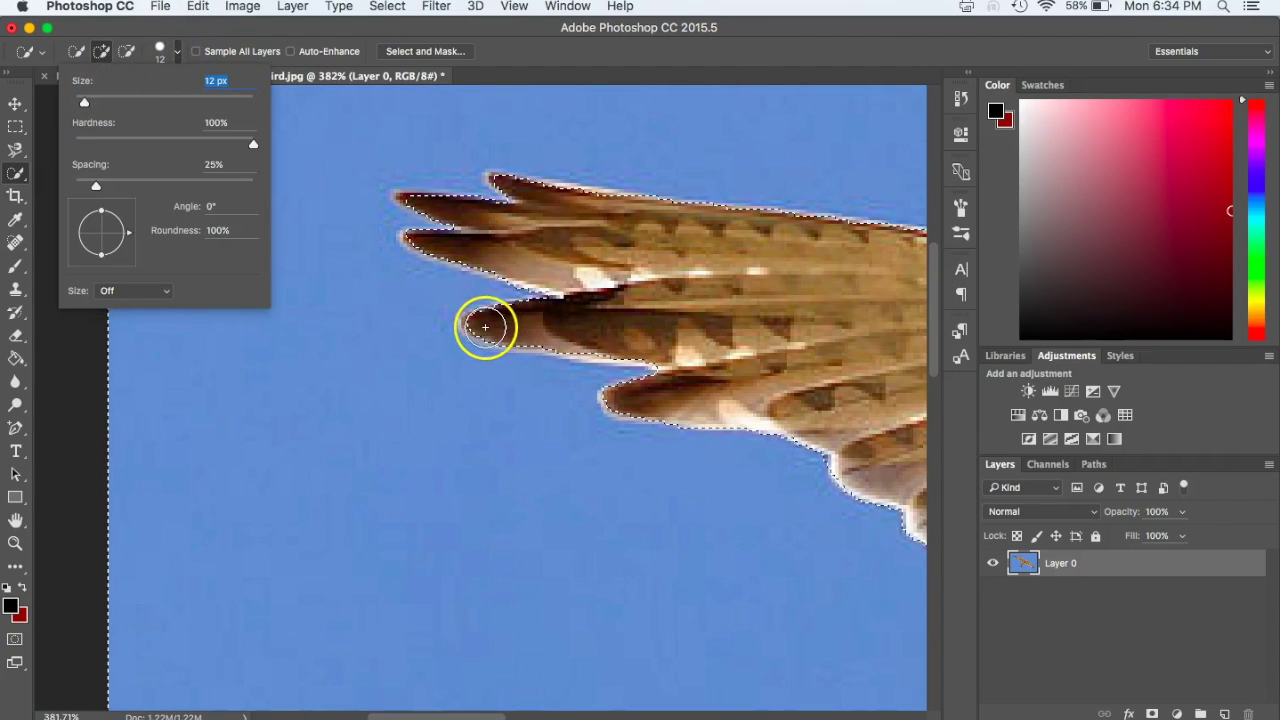
pyautogui.click(126, 51)
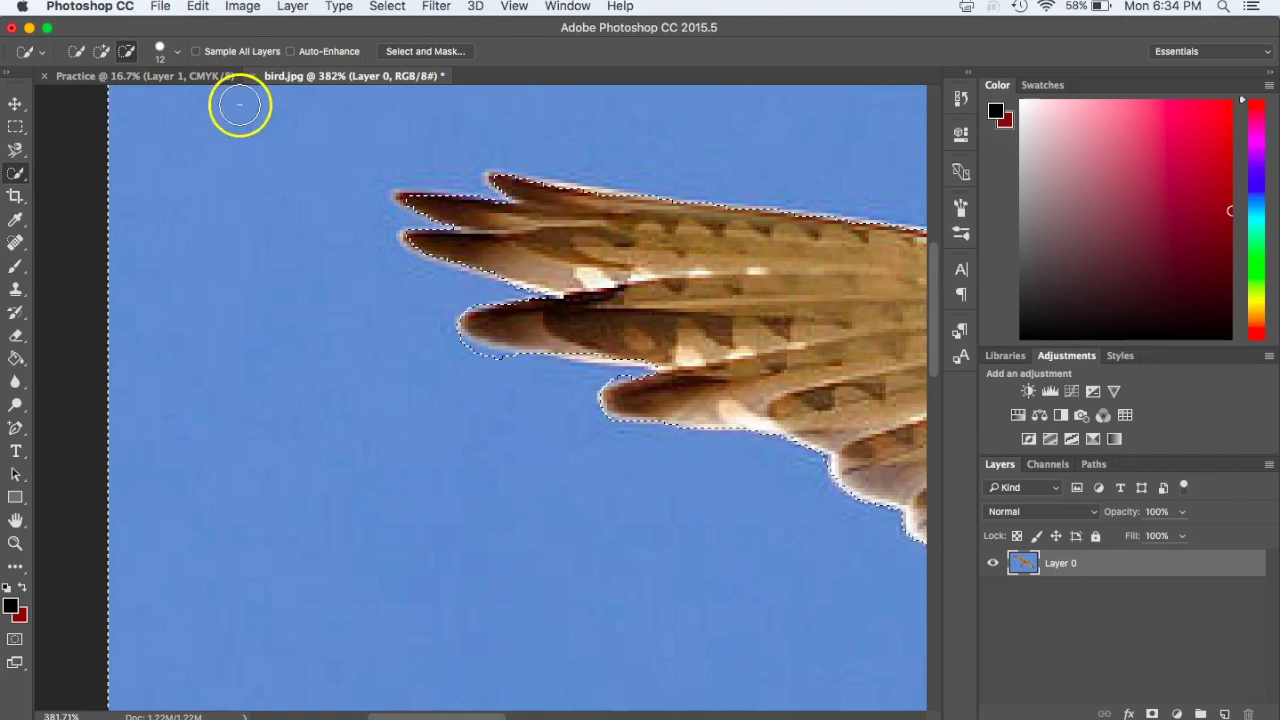
pyautogui.click(176, 52)
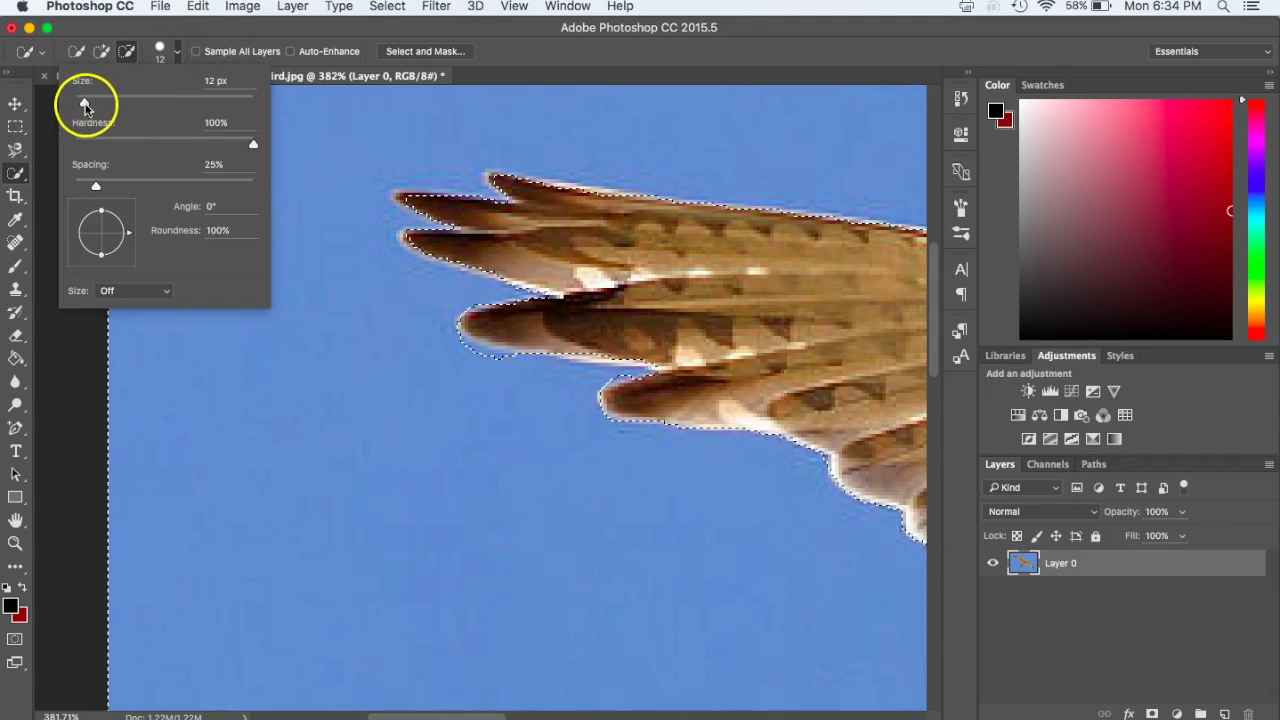
pyautogui.moveTo(84, 107); pyautogui.dragTo(81, 107)
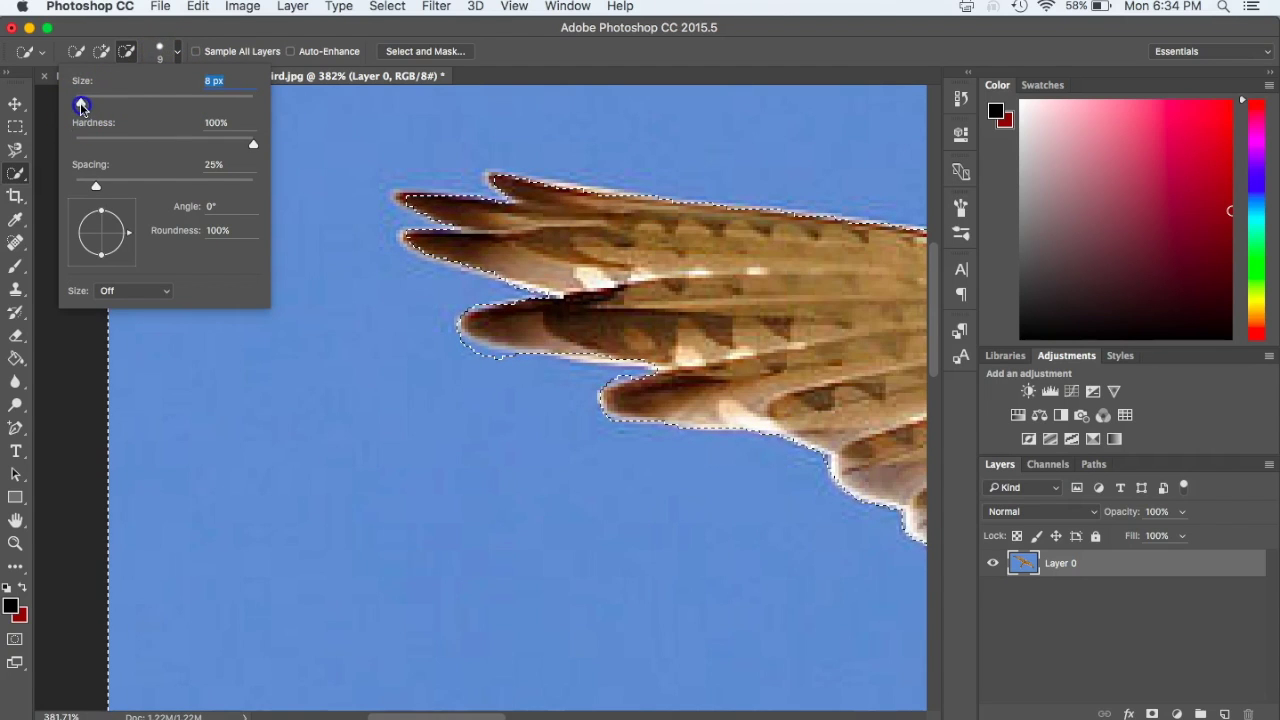
pyautogui.click(100, 51)
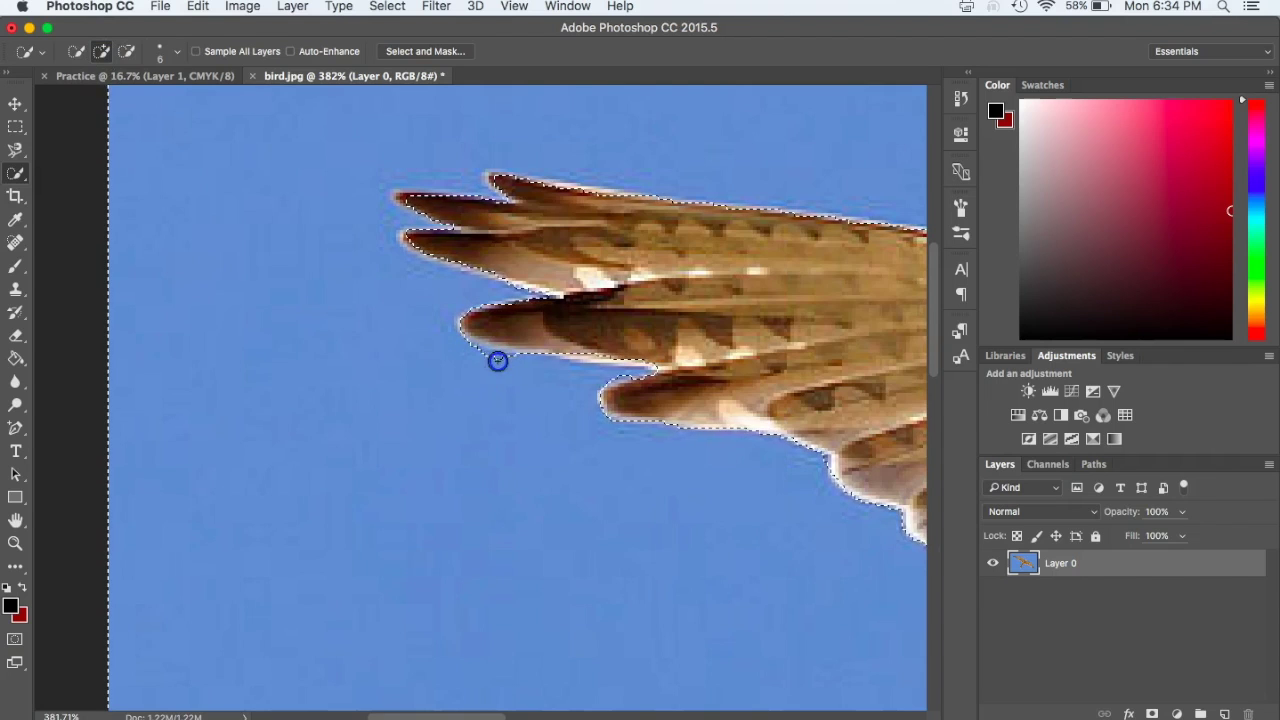
pyautogui.click(566, 427)
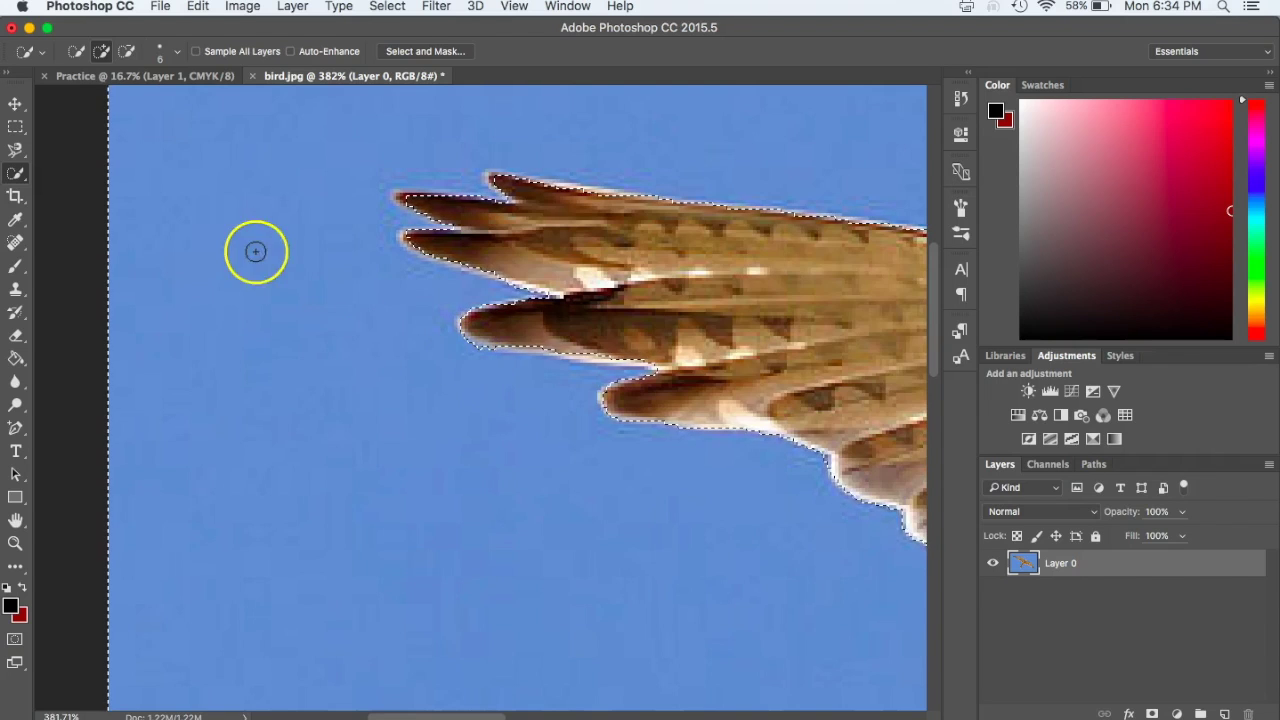
pyautogui.scroll(-3, 226, 266)
pyautogui.scroll(-2, 226, 266)
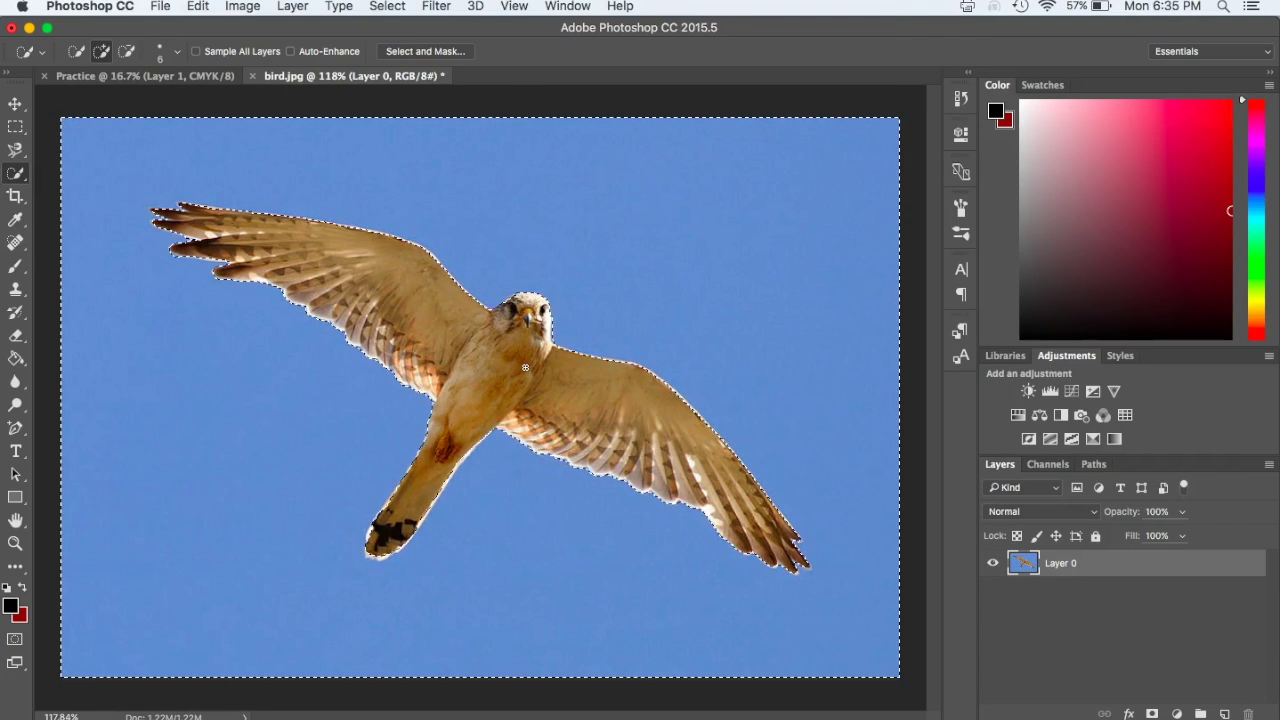
# Step: Bring up the sky selection's context menu showing Layer Via Copy and Layer Via Cut
pyautogui.rightClick(524, 366)
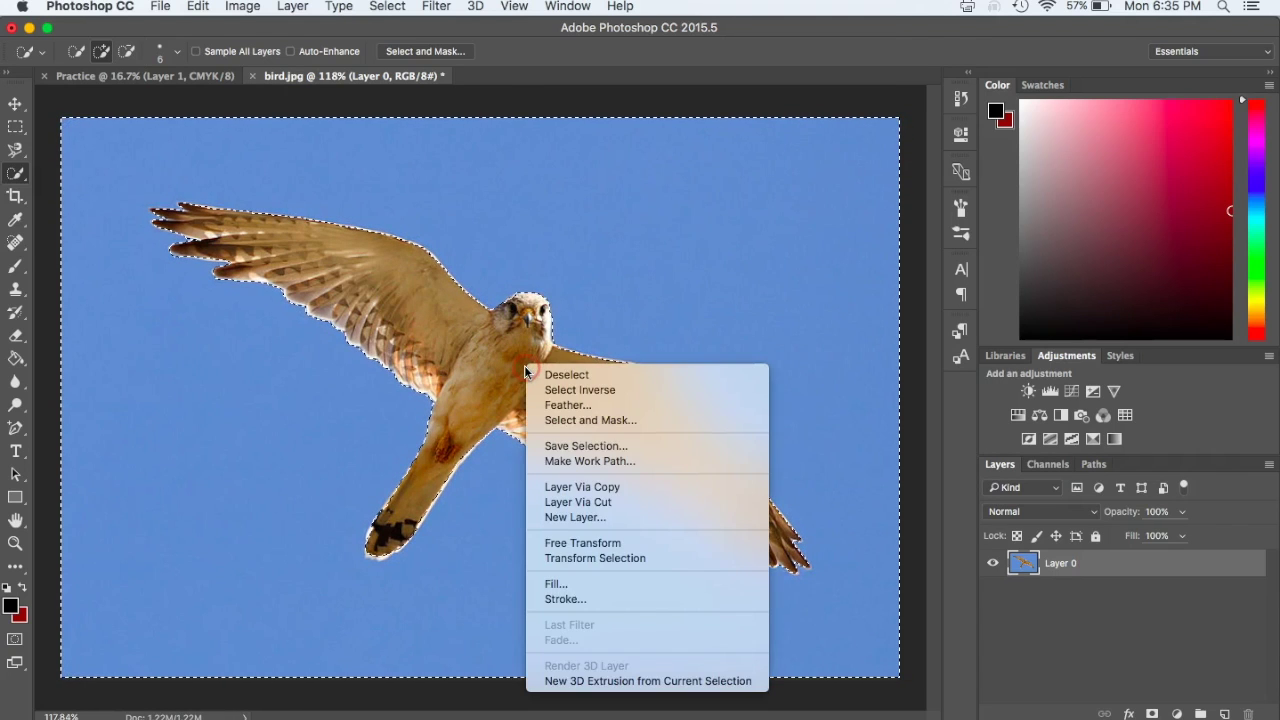
# Step: Copy the selected sky to a new Layer 1 and toggle Layer 0's visibility to inspect it
pyautogui.click(552, 490)
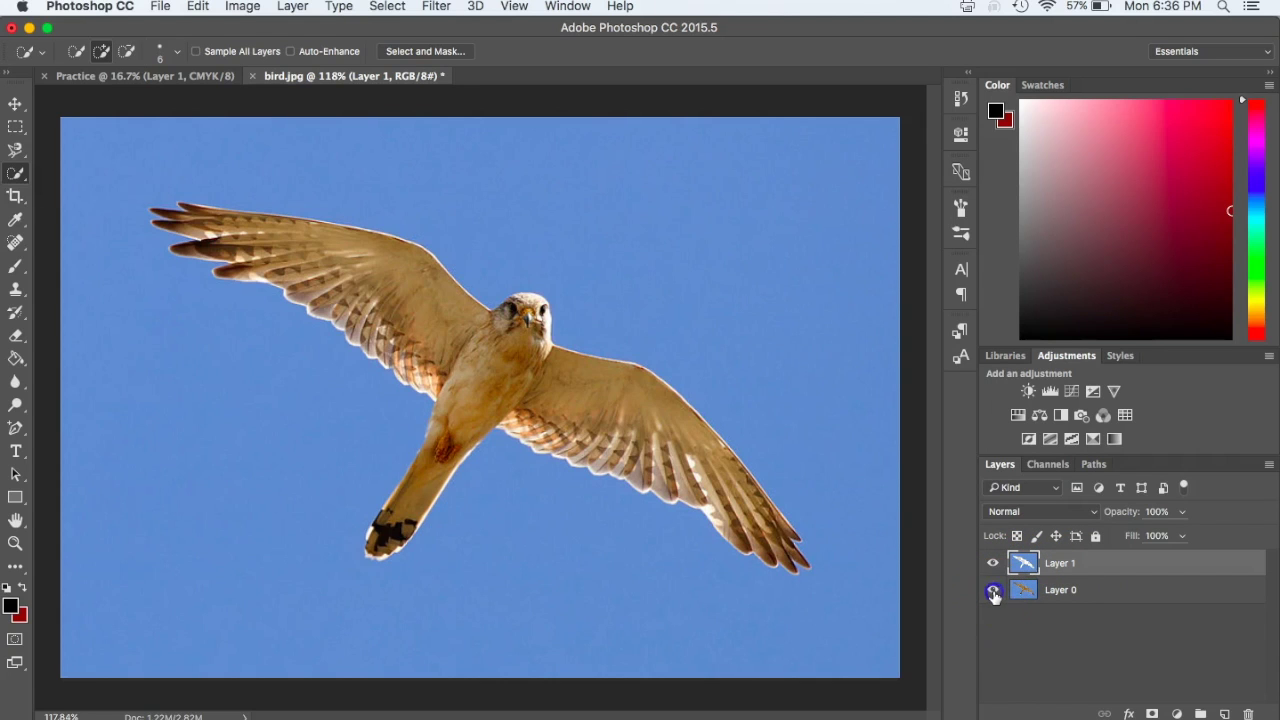
pyautogui.click(993, 594)
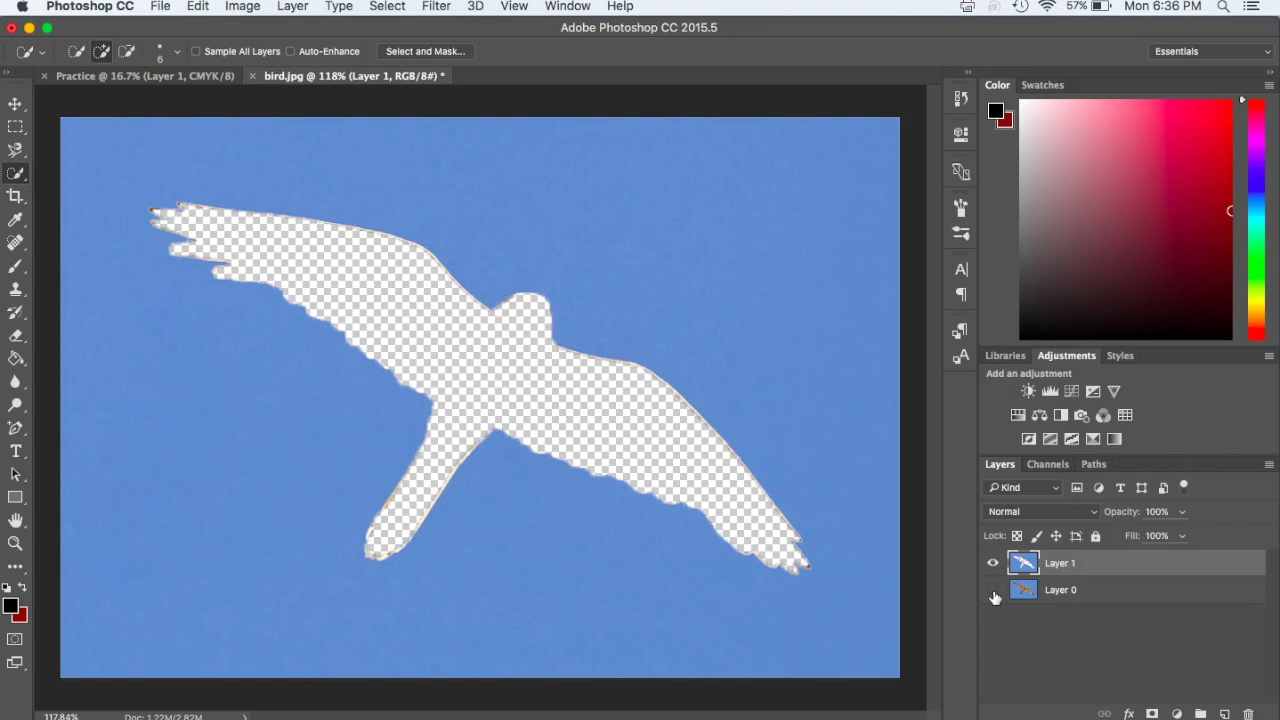
pyautogui.click(993, 590)
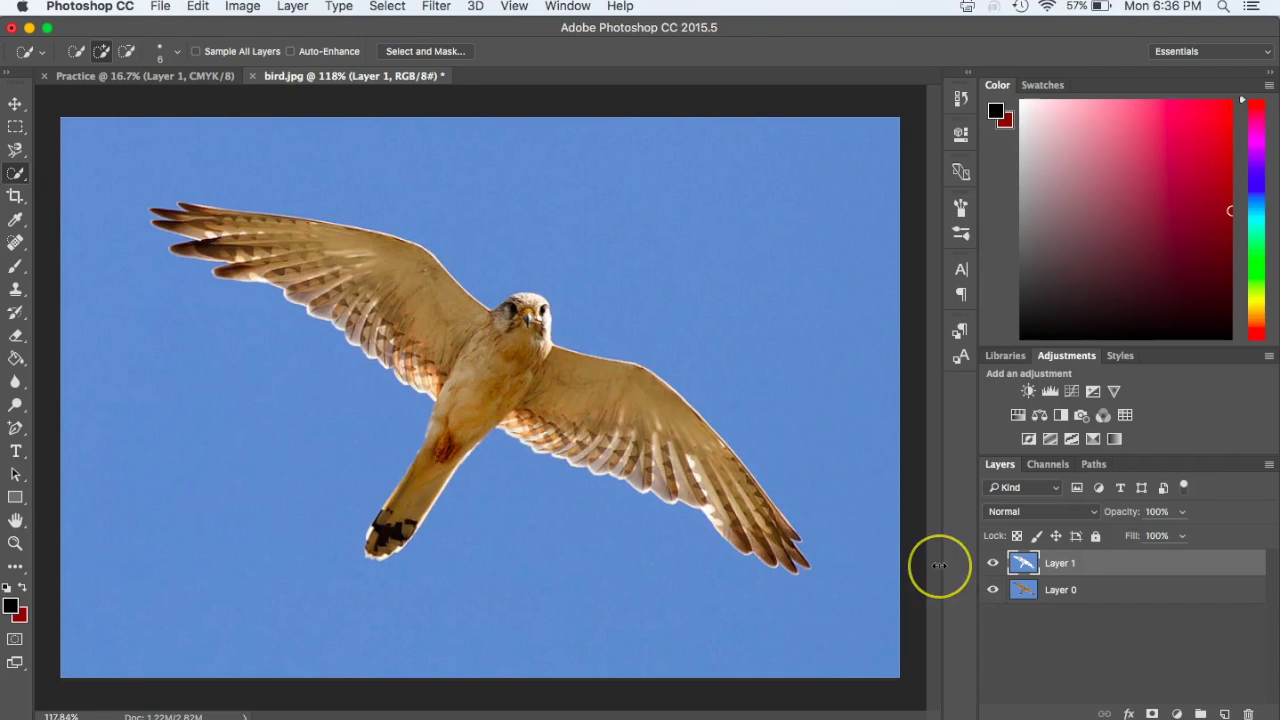
# Step: Undo the Layer Via Copy so only Layer 0 remains with the sky selected
pyautogui.hotkey('ctrl', 'z')
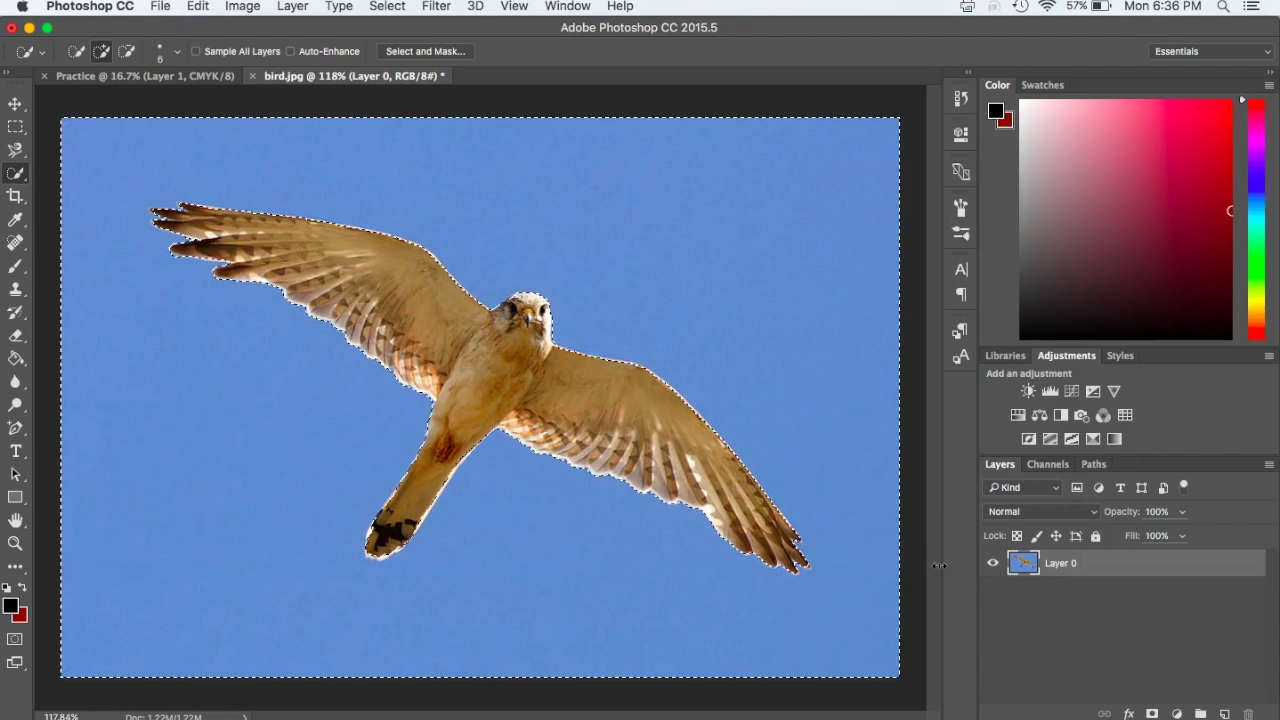
pyautogui.click(754, 397)
pyautogui.click(411, 120)
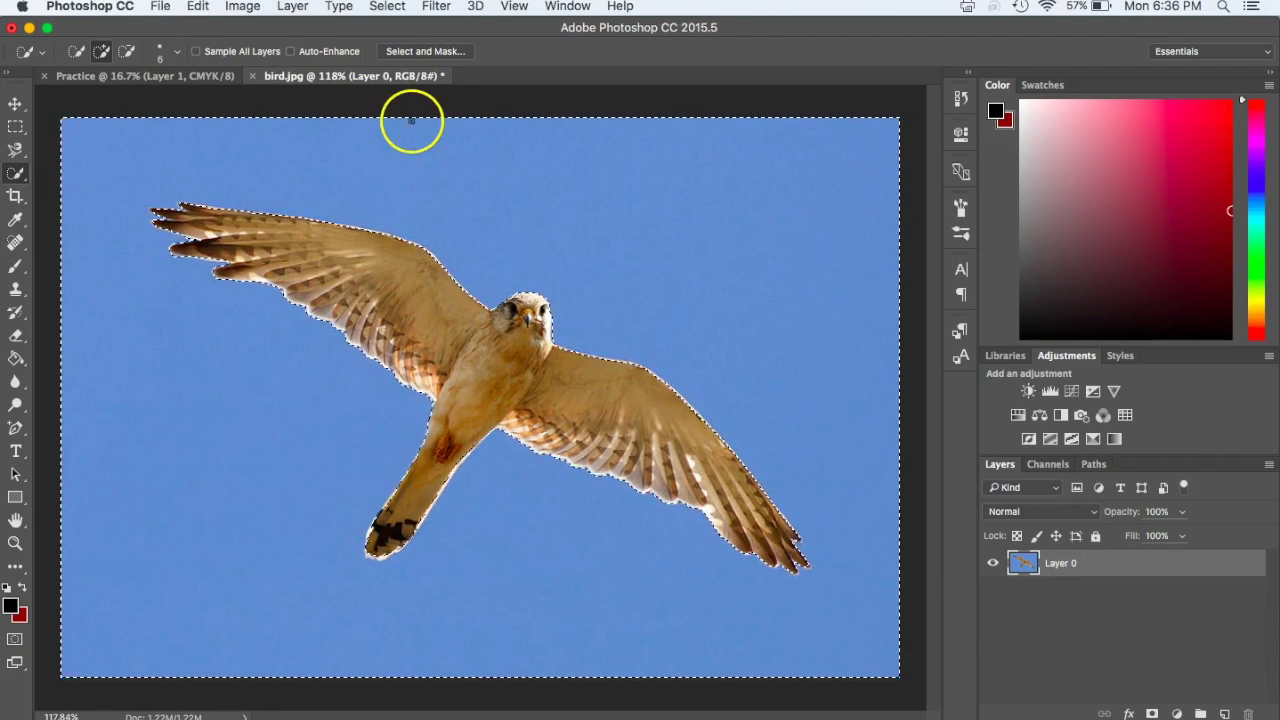
# Step: Apply Select > Inverse so only the falcon is selected
pyautogui.click(389, 6)
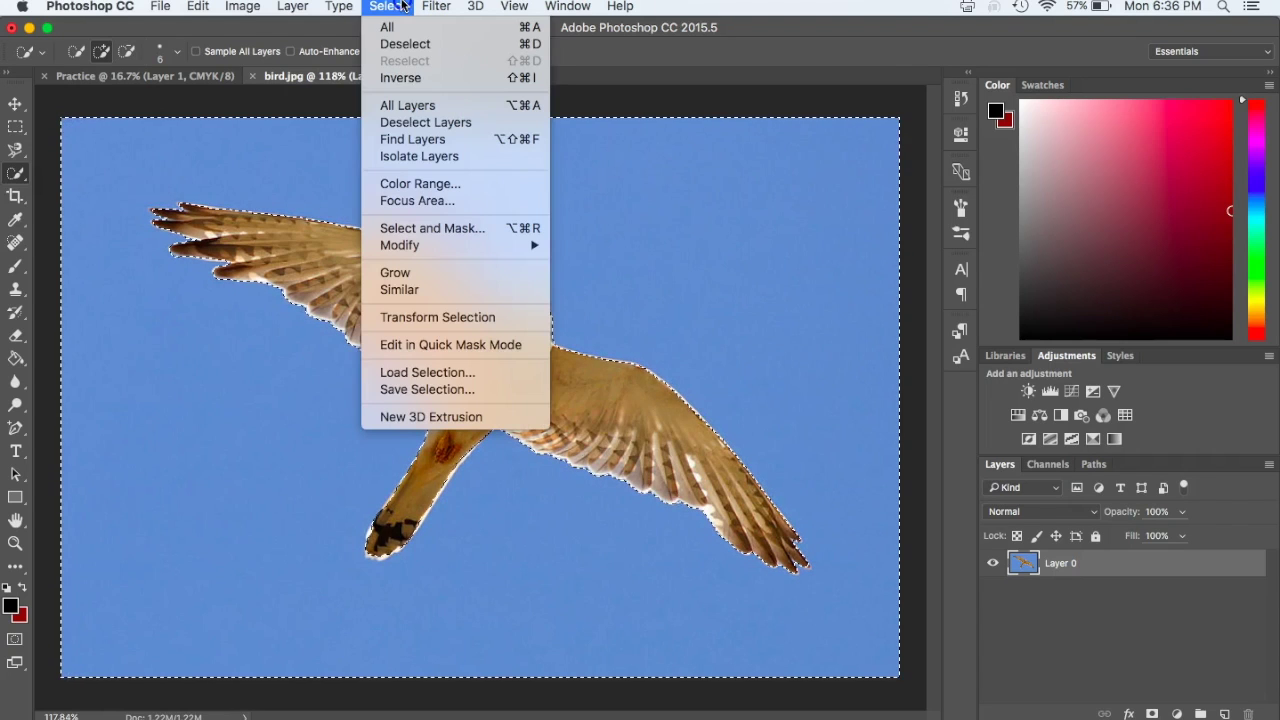
pyautogui.click(400, 79)
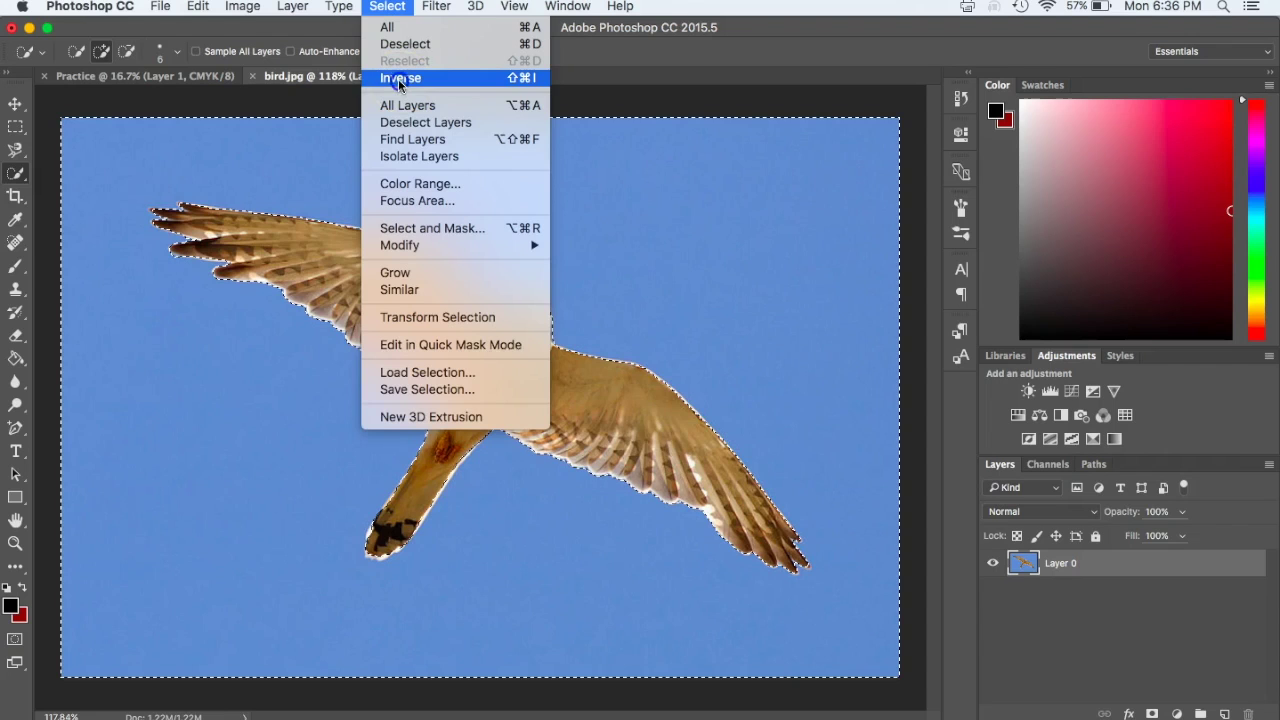
pyautogui.click(398, 79)
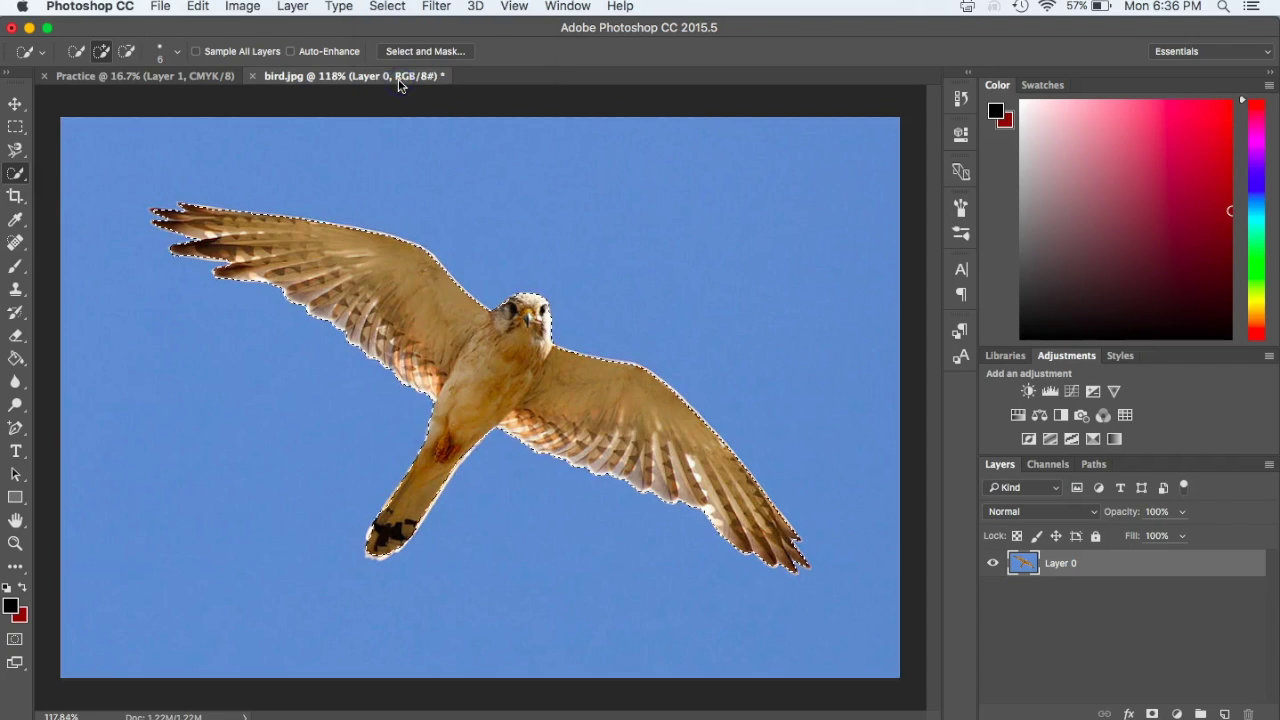
# Step: Copy the selected falcon to Layer 1 and hide Layer 0 to leave it on transparency
pyautogui.rightClick(494, 358)
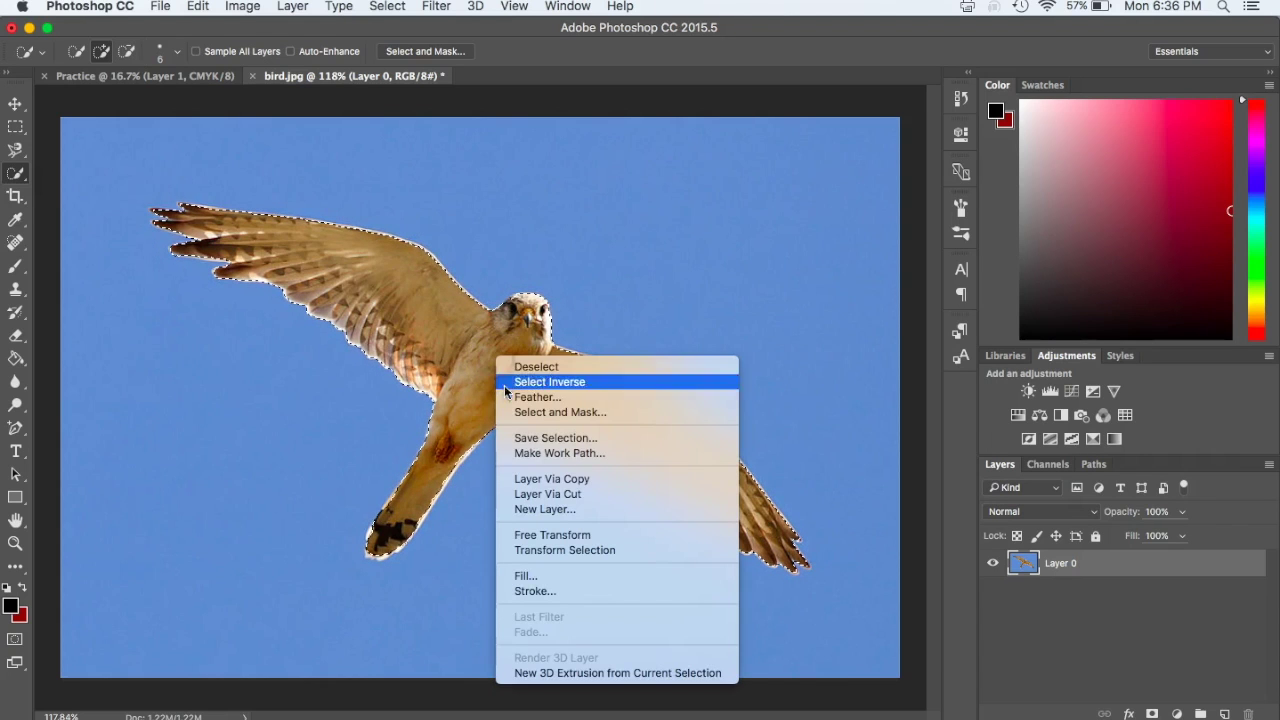
pyautogui.click(518, 482)
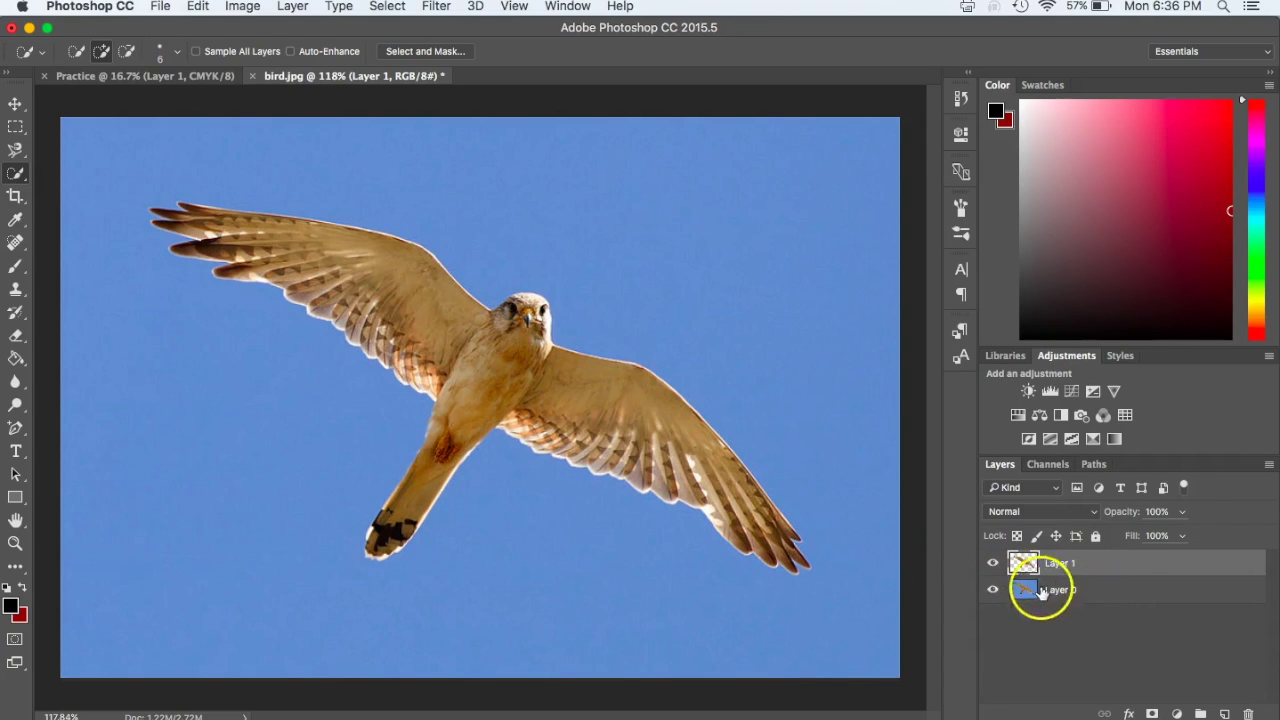
pyautogui.click(993, 592)
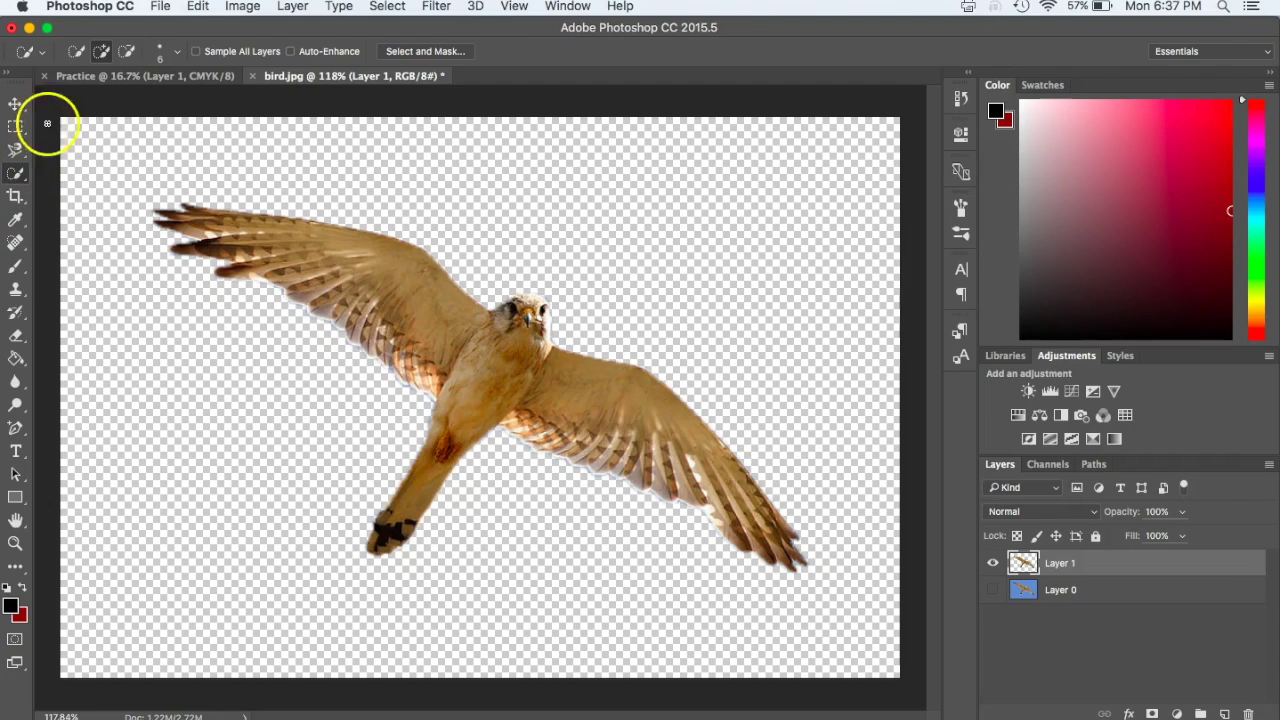
pyautogui.click(160, 6)
# Step: Open van.jpeg from the Desktop and zoom in on the camper van photo
pyautogui.click(171, 45)
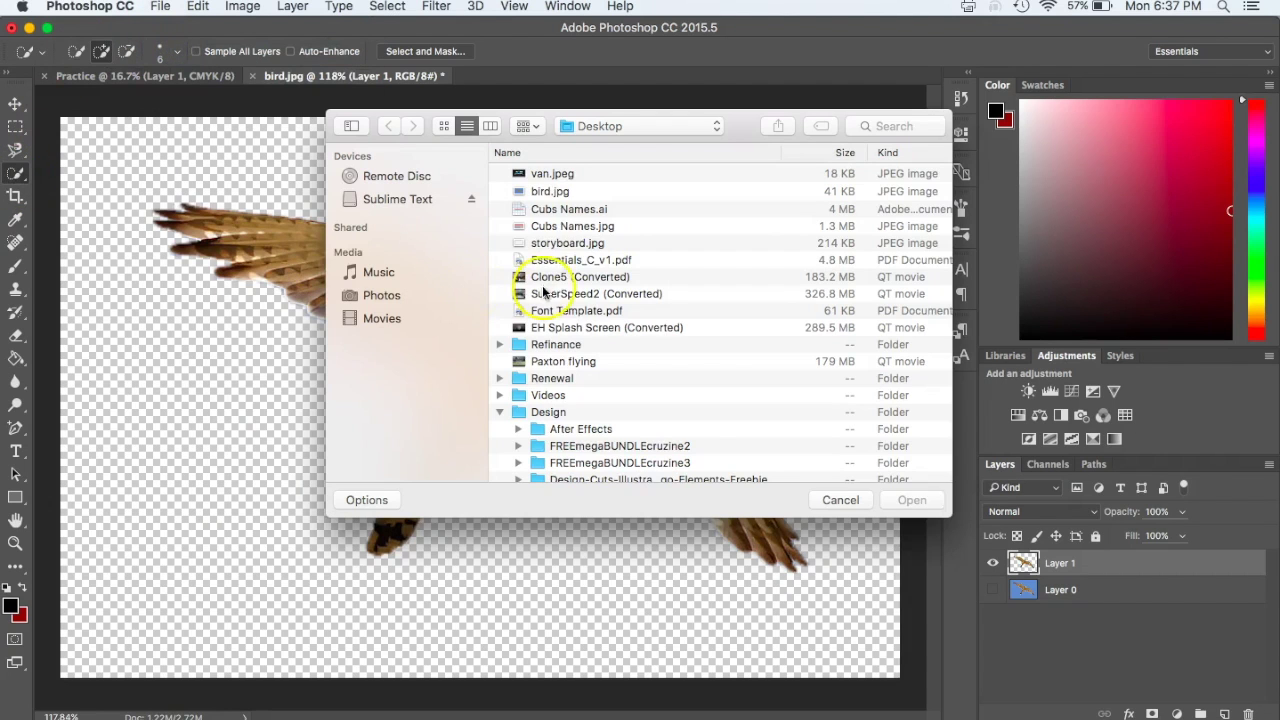
pyautogui.doubleClick(552, 173)
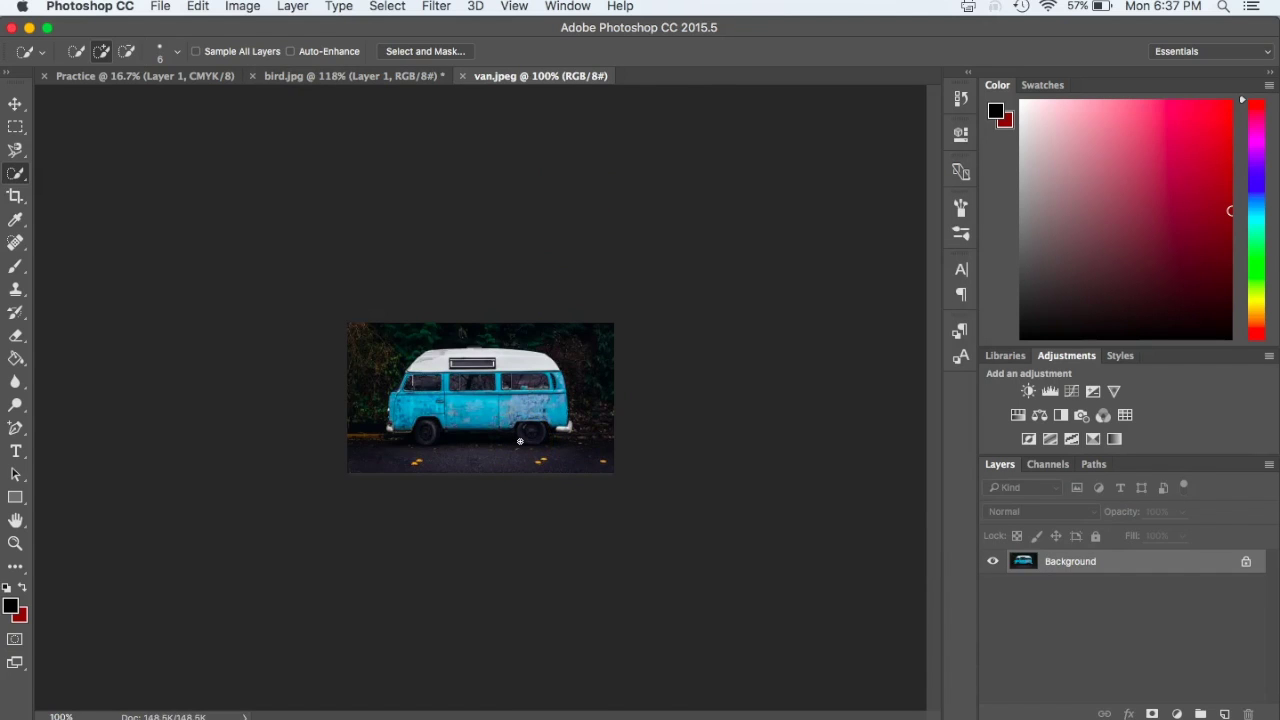
pyautogui.scroll(5, 520, 441)
pyautogui.scroll(2, 520, 441)
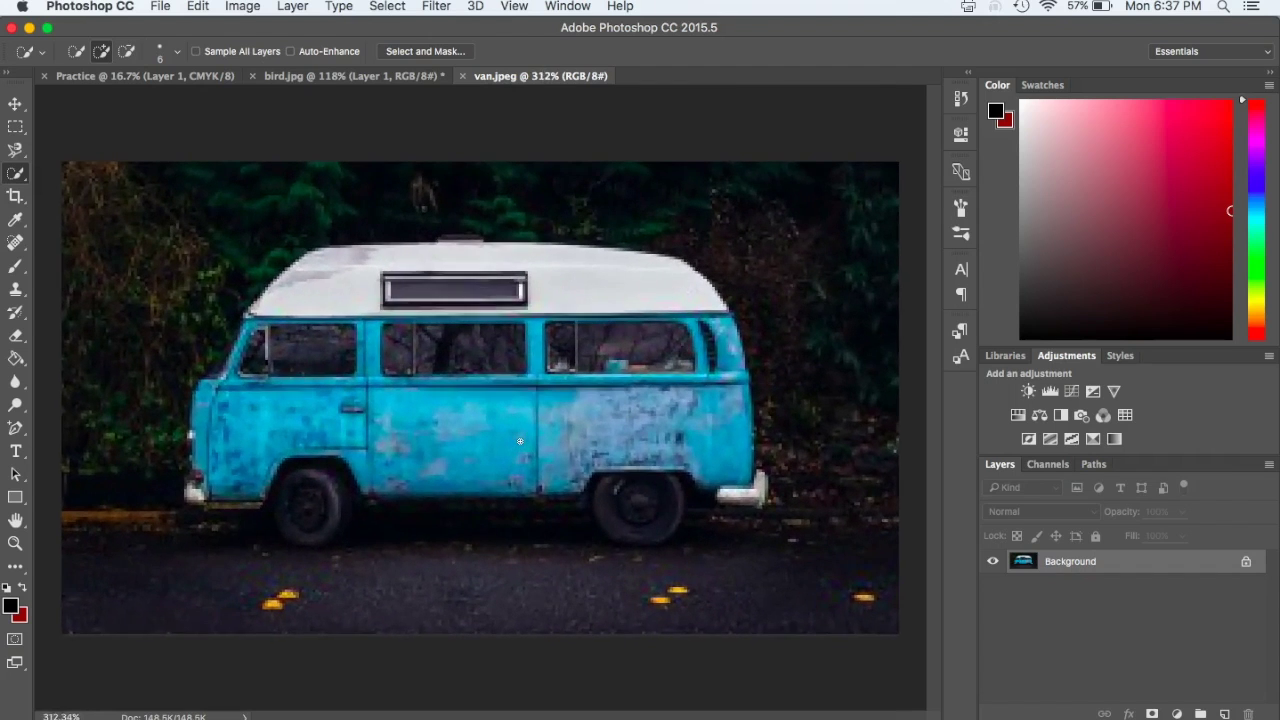
pyautogui.press('r')
pyautogui.click(520, 441)
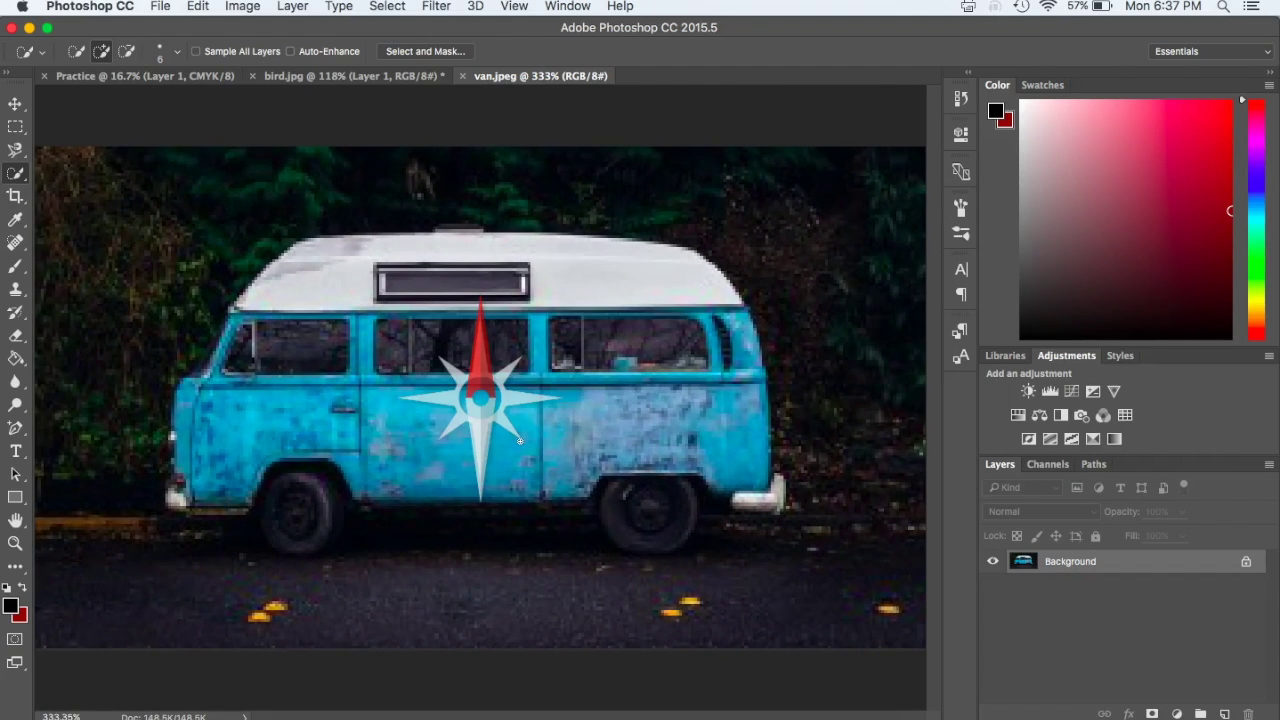
pyautogui.scroll(-1, 520, 441)
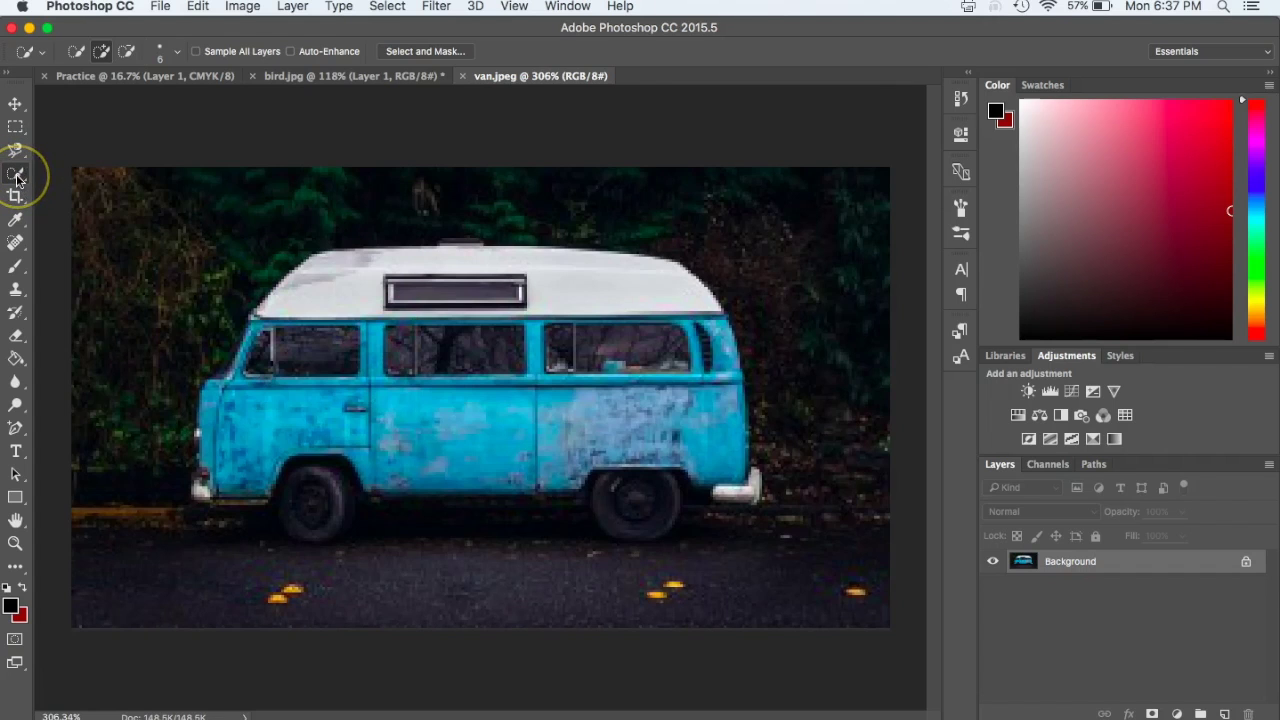
pyautogui.moveTo(160, 351)
pyautogui.mouseDown()
pyautogui.moveTo(209, 261)
pyautogui.moveTo(289, 201)
pyautogui.mouseUp()
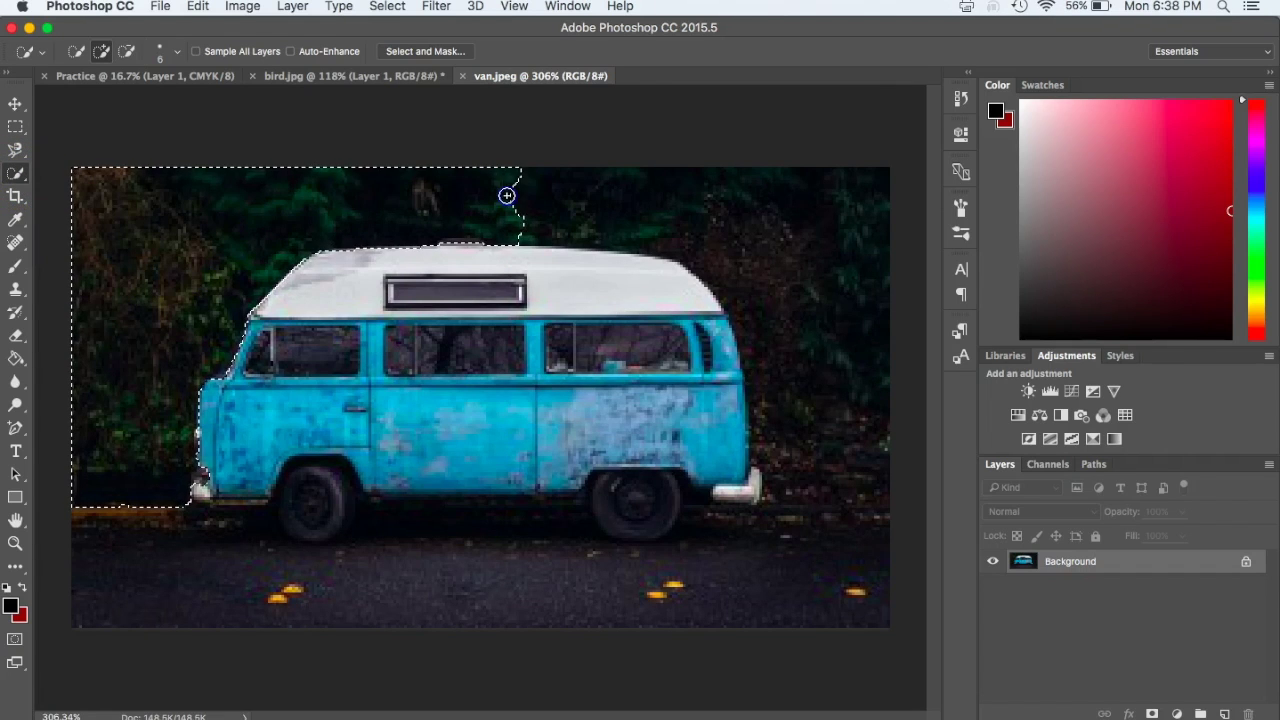
pyautogui.moveTo(654, 205)
pyautogui.mouseDown()
pyautogui.moveTo(754, 249)
pyautogui.moveTo(814, 380)
pyautogui.moveTo(814, 477)
pyautogui.moveTo(792, 546)
pyautogui.mouseUp()
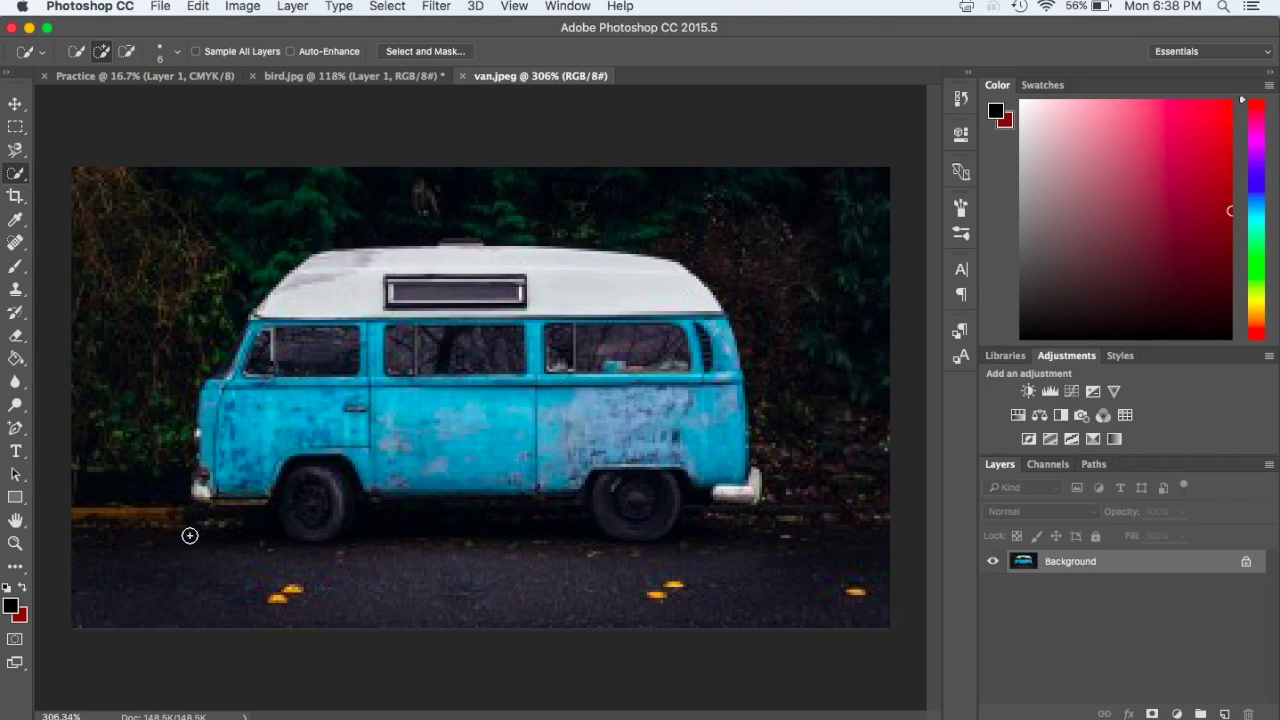
# Step: Switch to the Magnetic Lasso and trace from the front bumper up the front edge to the roof
pyautogui.click(16, 152)
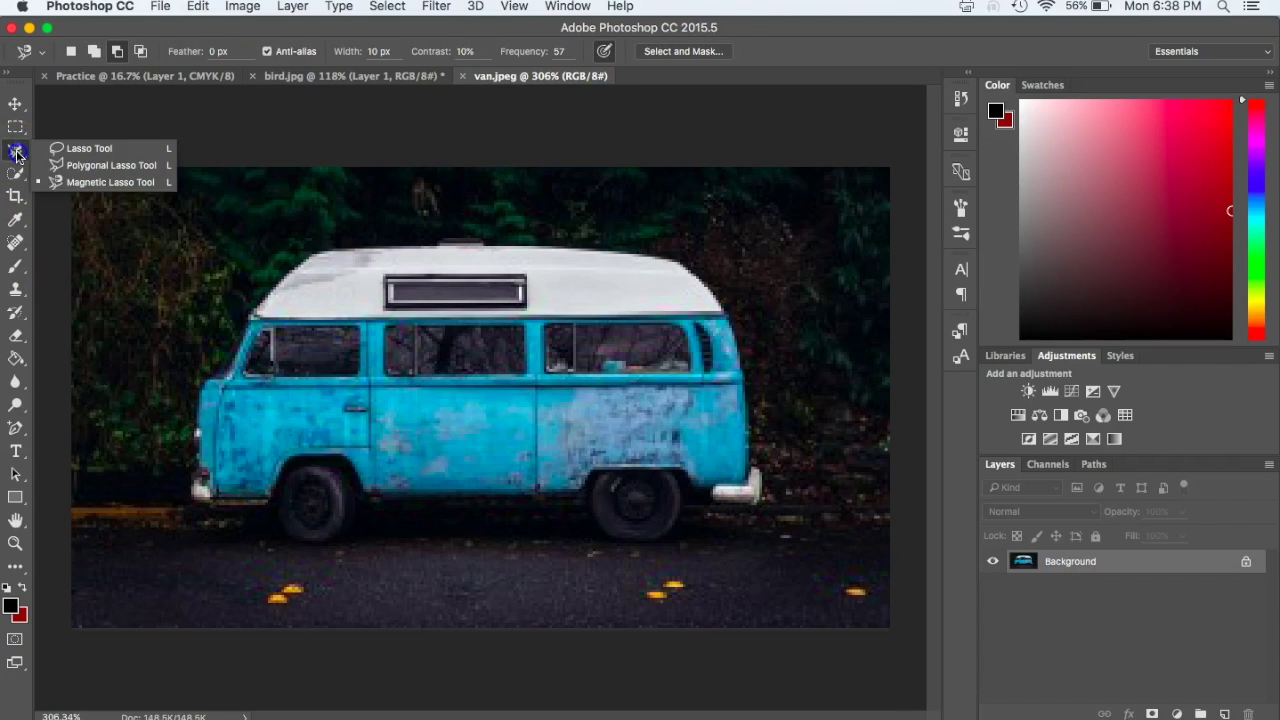
pyautogui.click(60, 184)
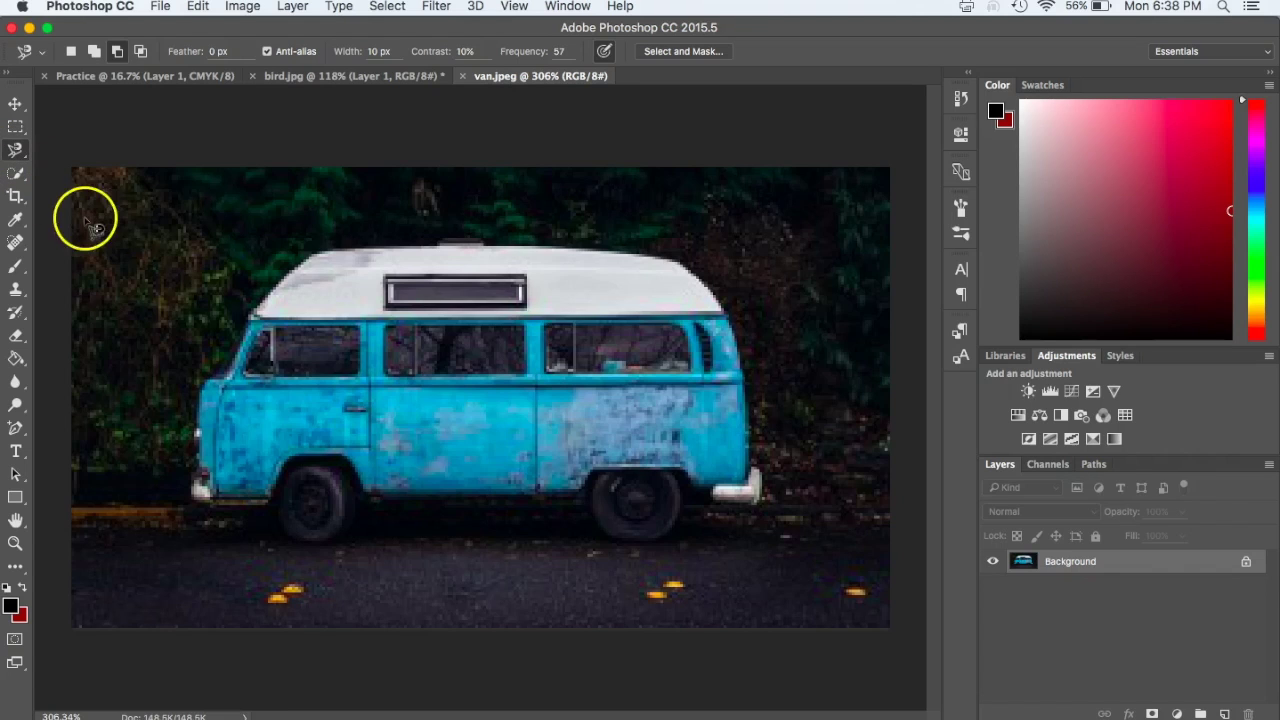
pyautogui.click(197, 467)
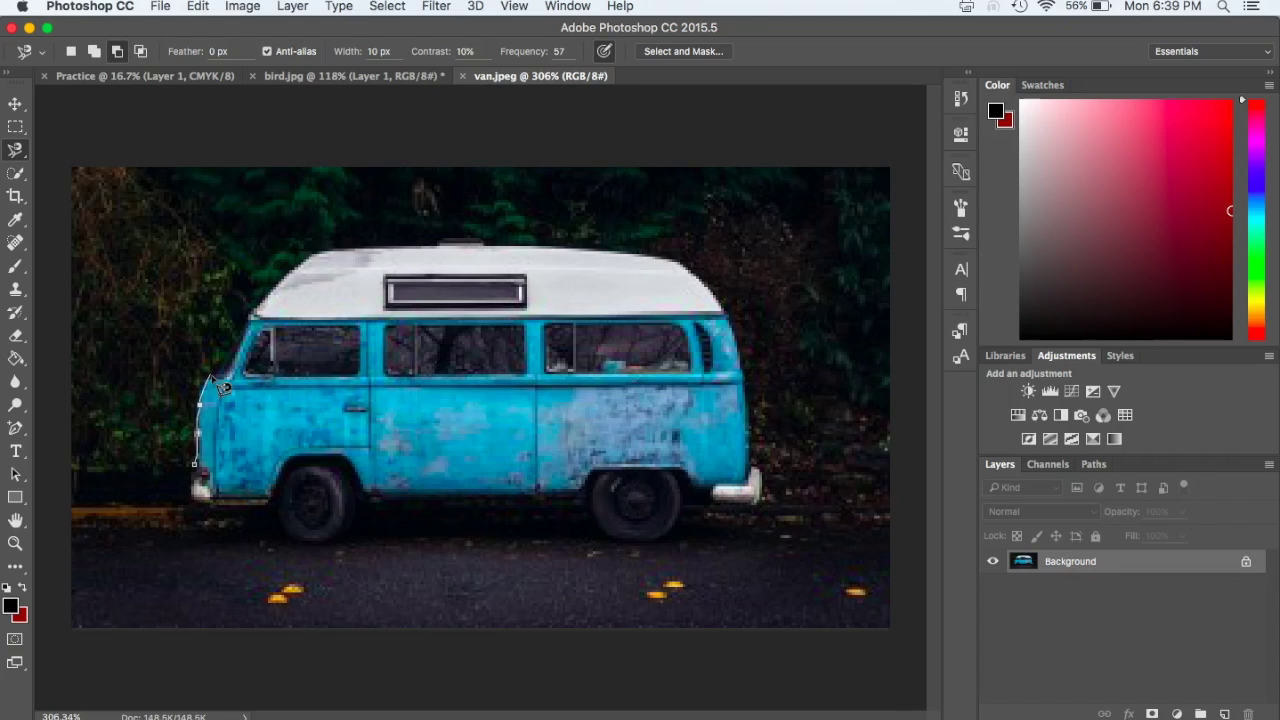
pyautogui.moveTo(220, 386); pyautogui.dragTo(256, 338)
pyautogui.click(218, 367)
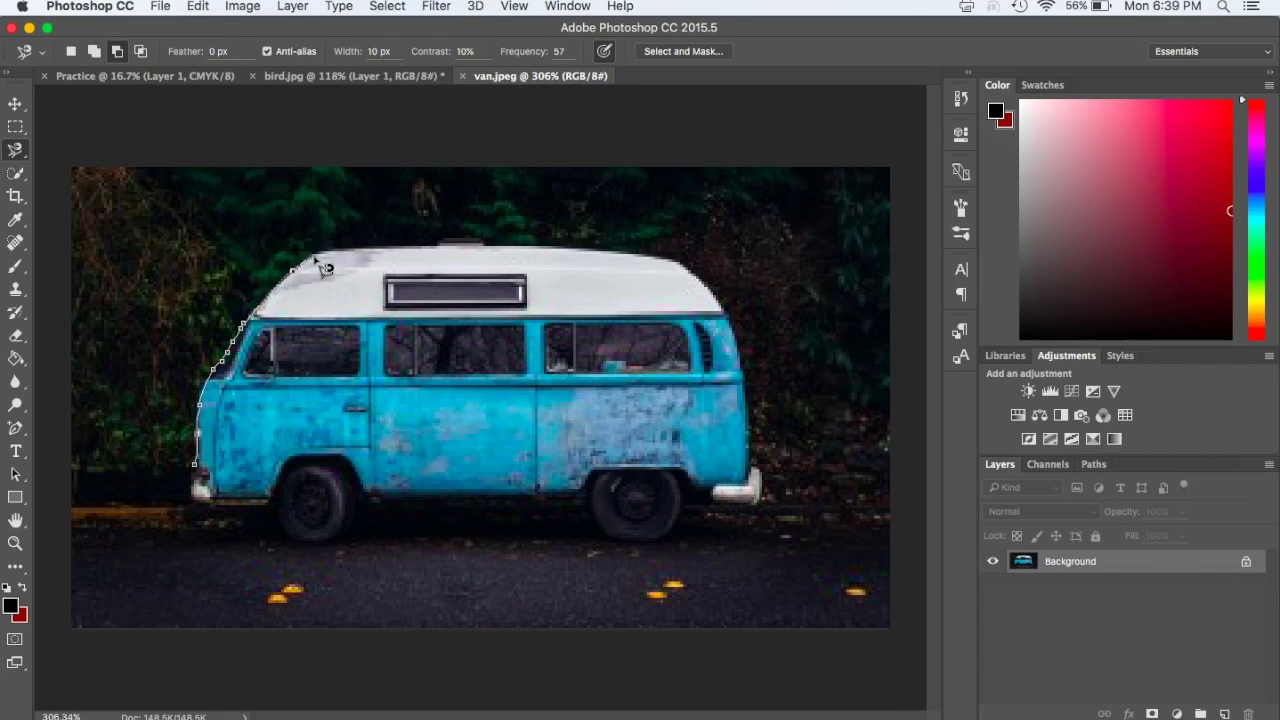
# Step: Trace the lasso along the roof, down the rear bumper and along the underside, closing at the start point
pyautogui.moveTo(388, 256)
pyautogui.mouseDown()
pyautogui.moveTo(617, 250)
pyautogui.moveTo(698, 272)
pyautogui.moveTo(772, 369)
pyautogui.moveTo(752, 408)
pyautogui.moveTo(758, 385)
pyautogui.moveTo(742, 366)
pyautogui.moveTo(765, 480)
pyautogui.mouseUp()
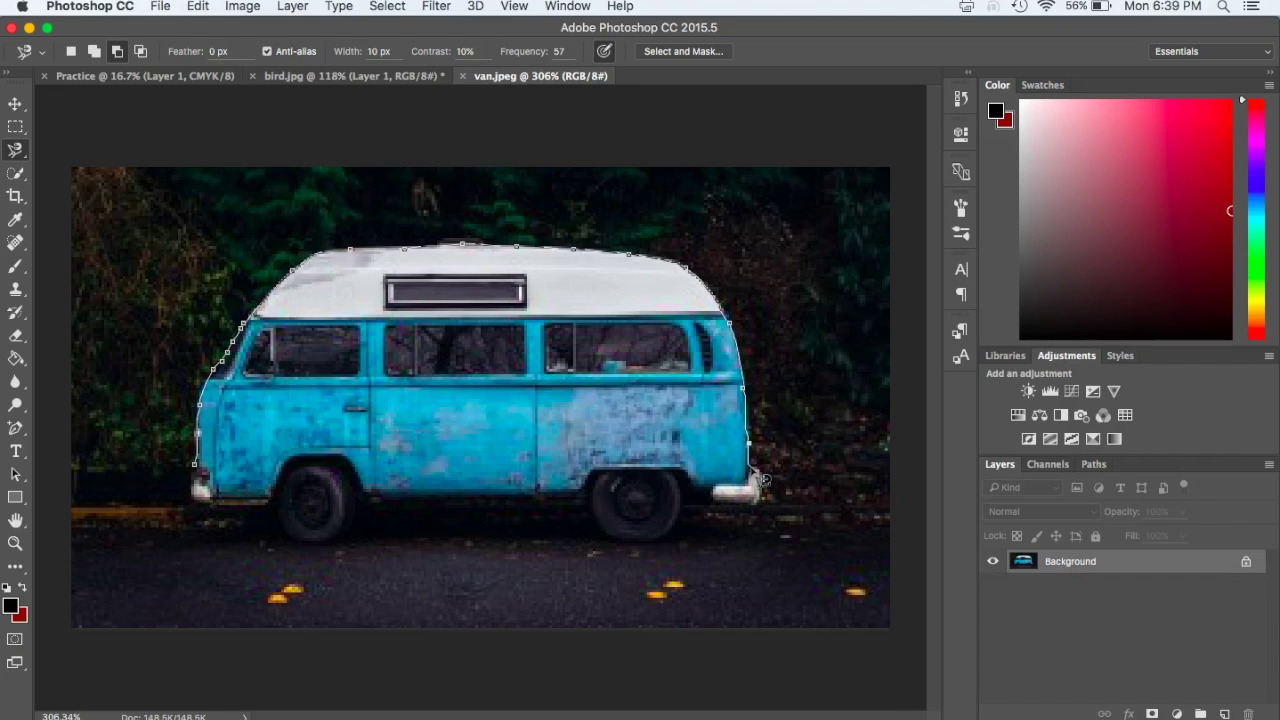
pyautogui.click(752, 468)
pyautogui.click(777, 510)
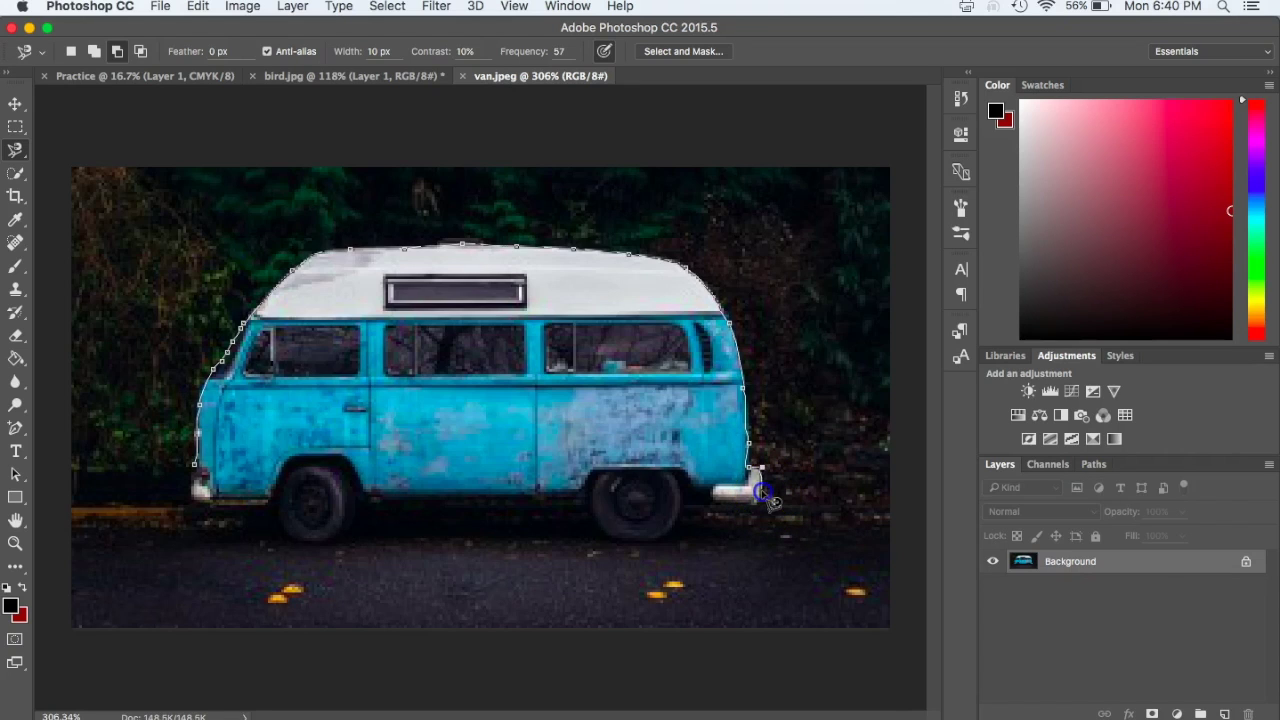
pyautogui.click(760, 496)
pyautogui.click(737, 501)
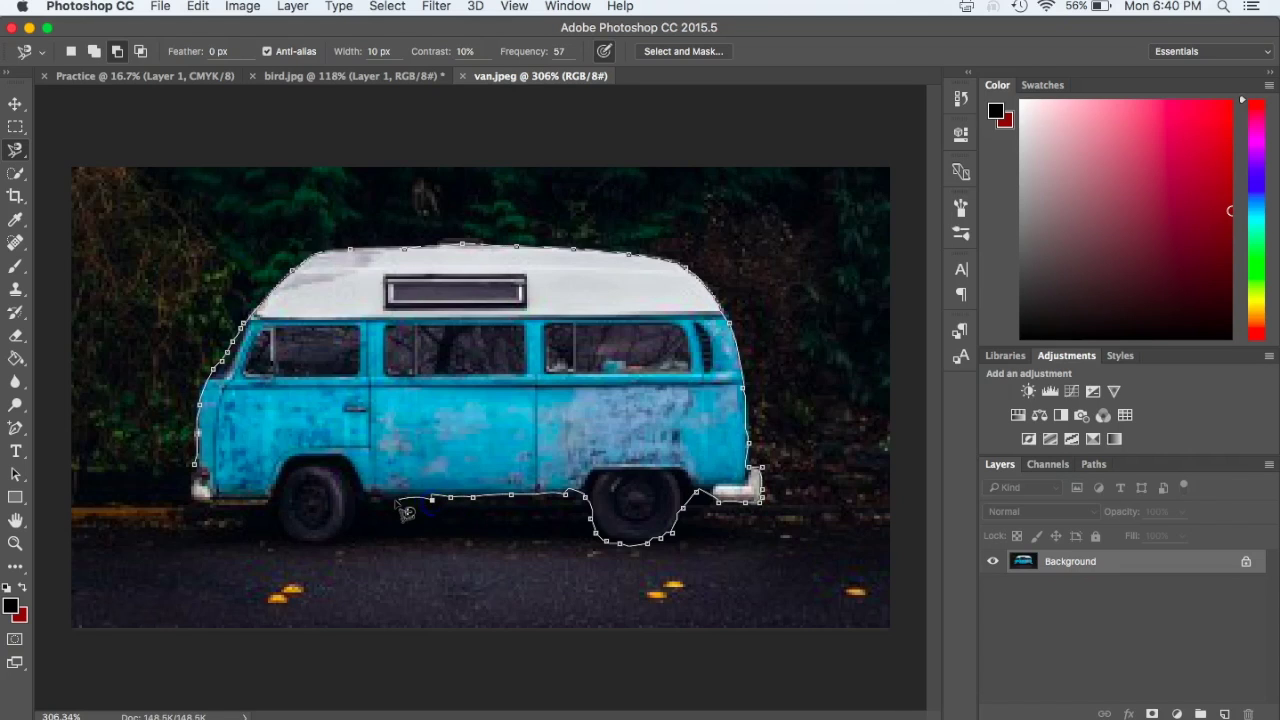
pyautogui.click(428, 500)
pyautogui.click(370, 503)
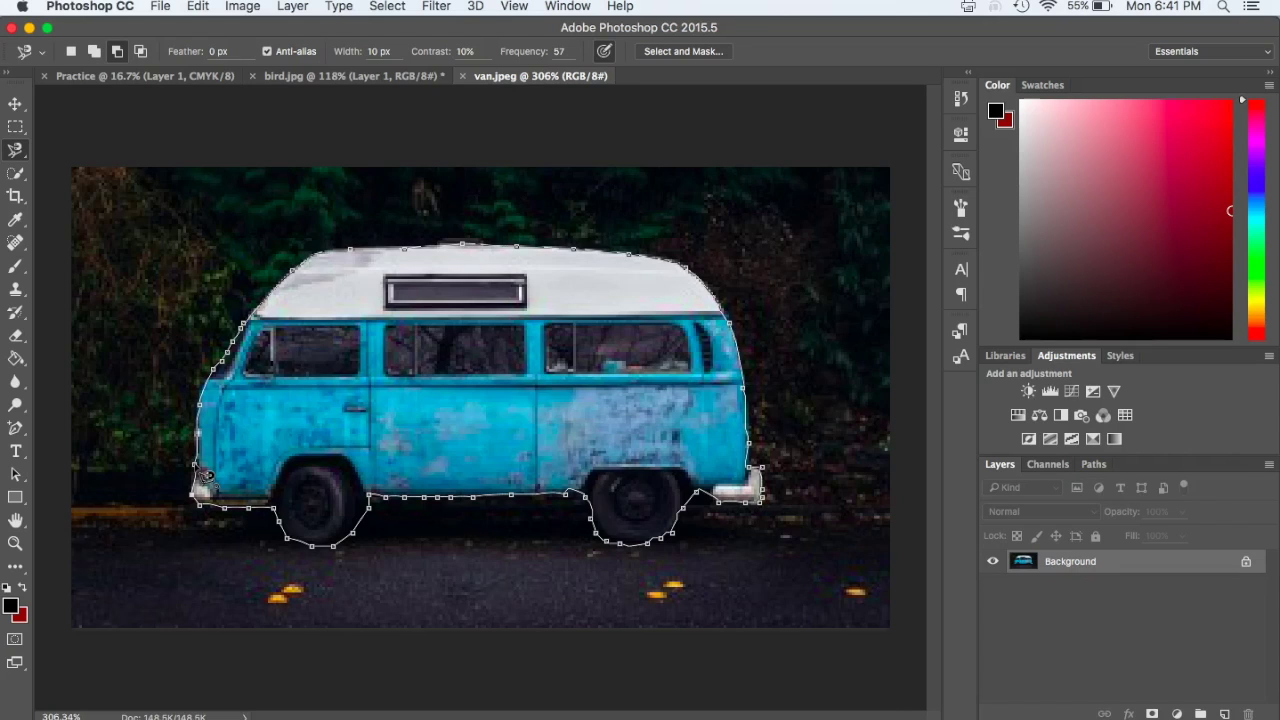
pyautogui.click(198, 468)
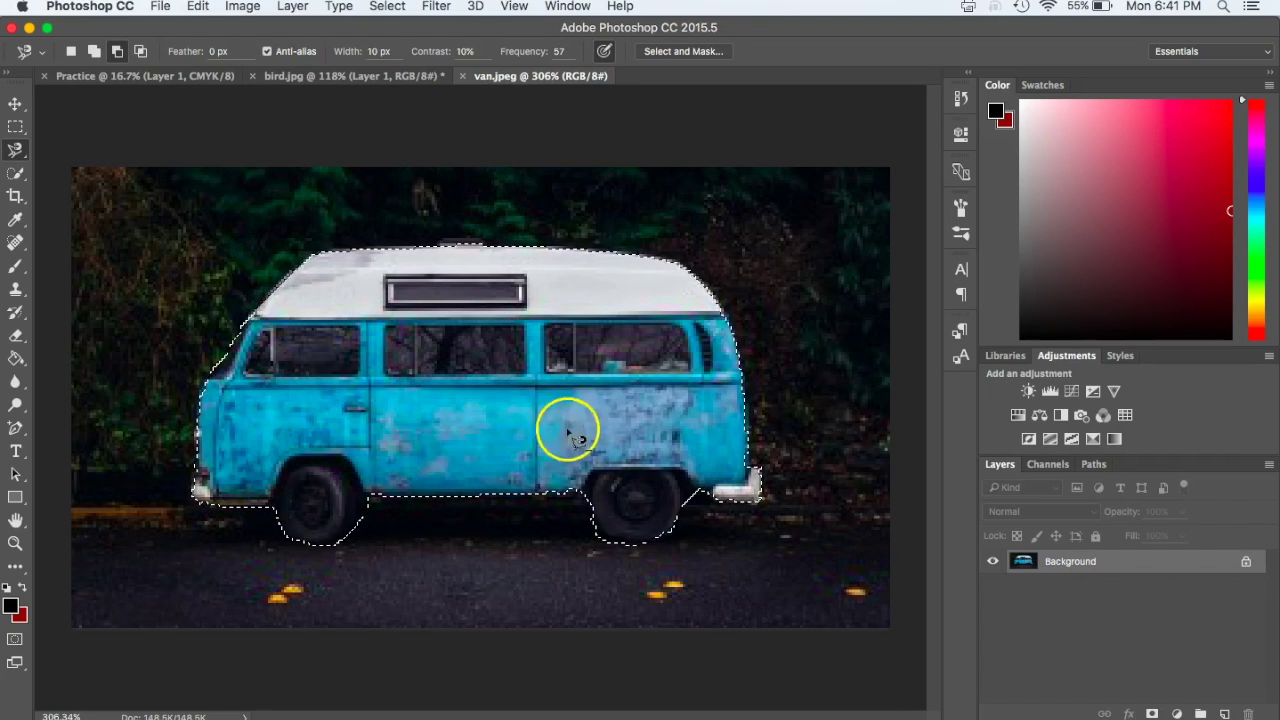
# Step: Copy the van to Layer 1 with Layer Via Copy and hide the Background layer
pyautogui.rightClick(463, 357)
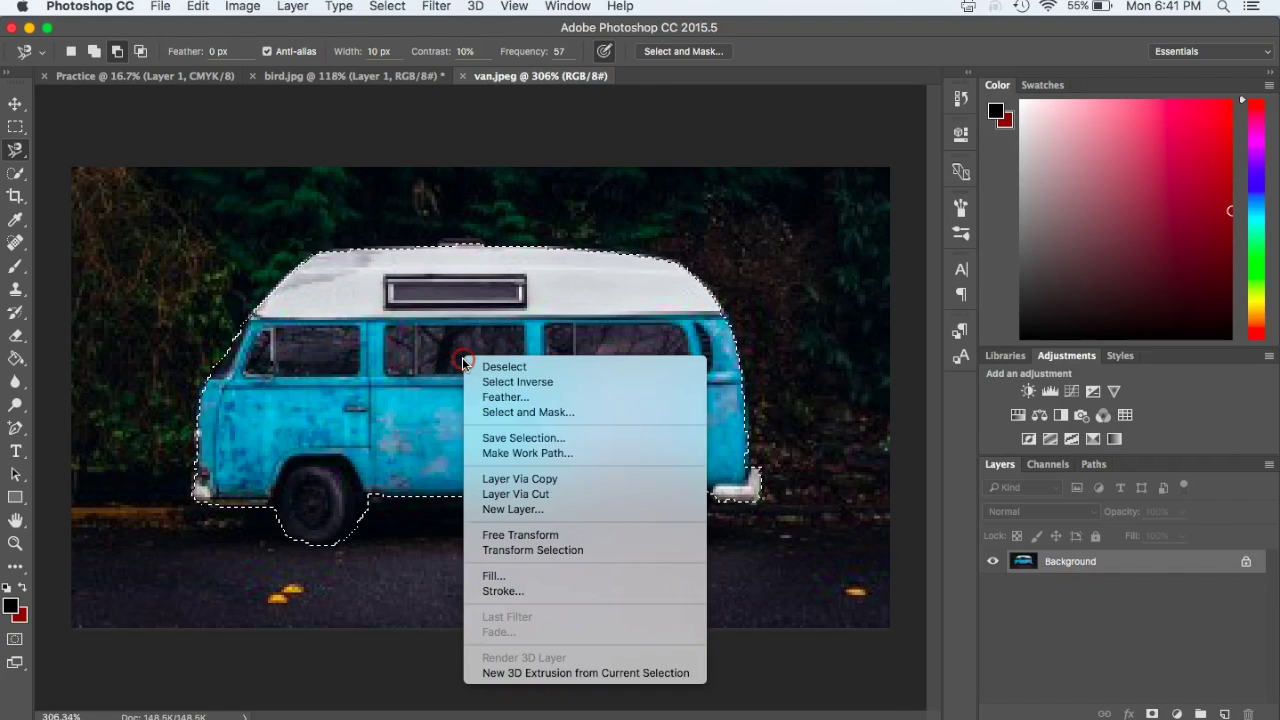
pyautogui.click(489, 481)
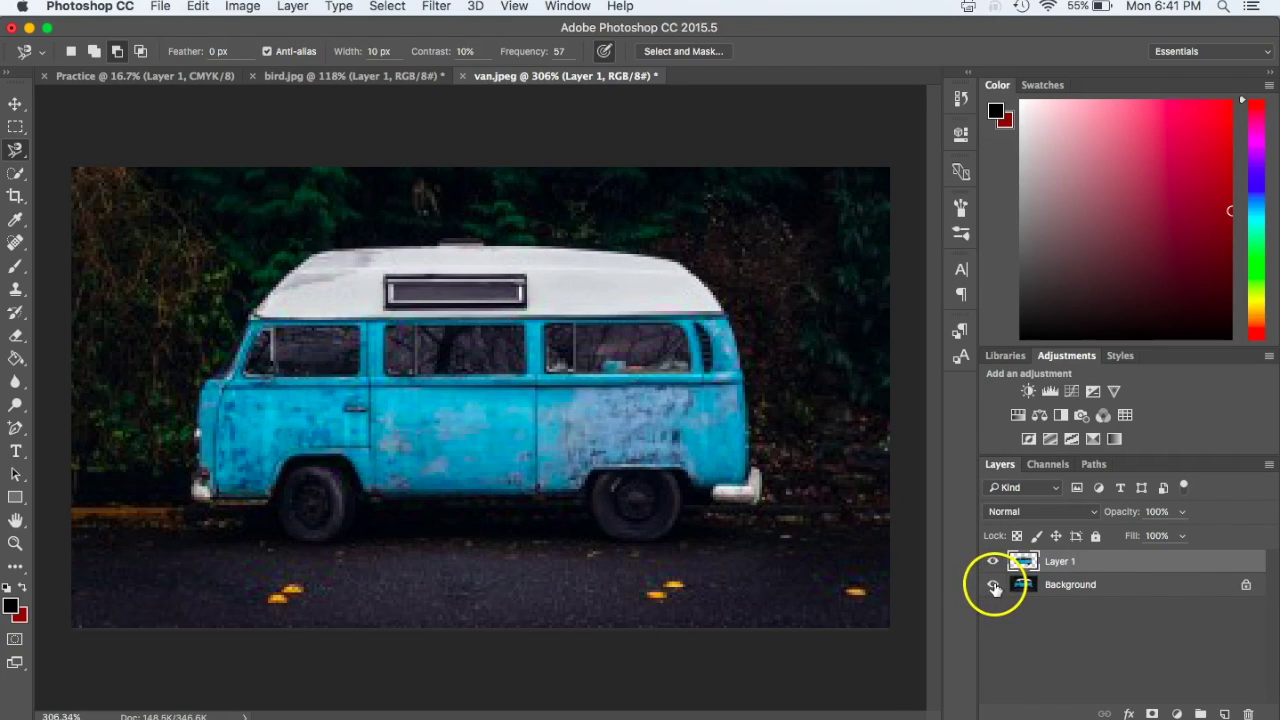
pyautogui.click(993, 586)
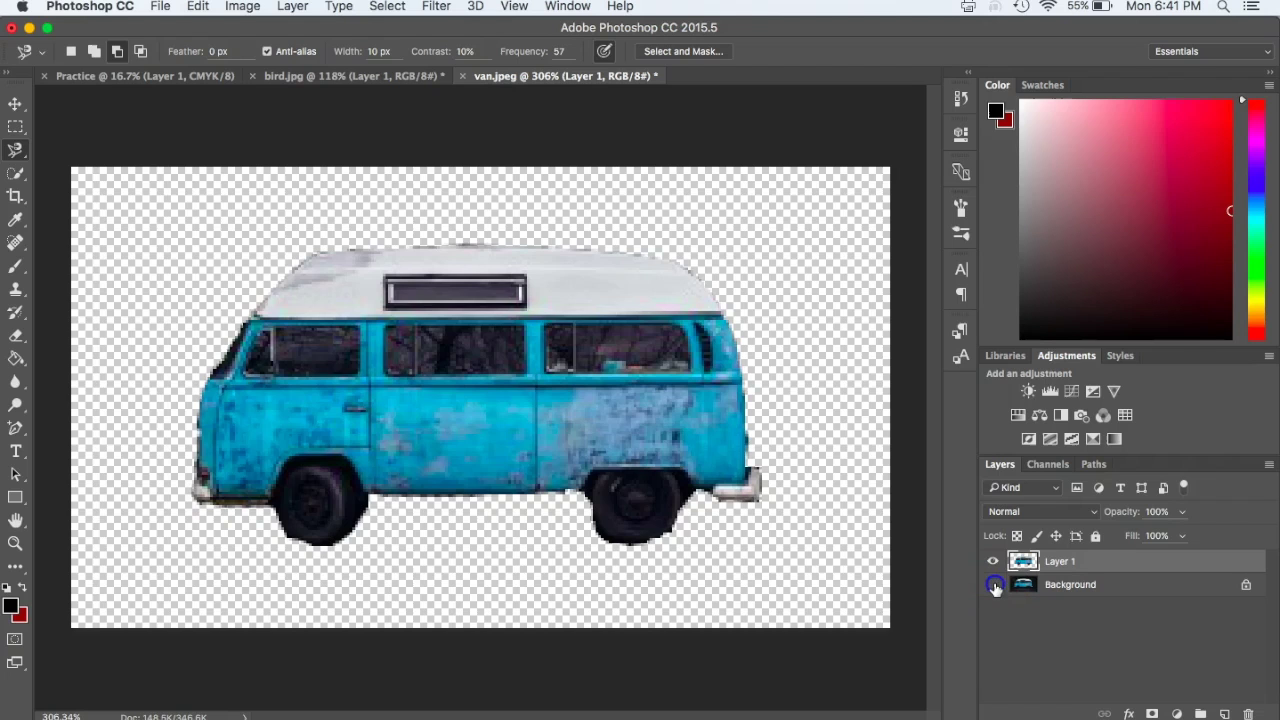
# Step: Save a copy as van.jpg in JPEG format, accepting the default JPEG Options
pyautogui.click(159, 6)
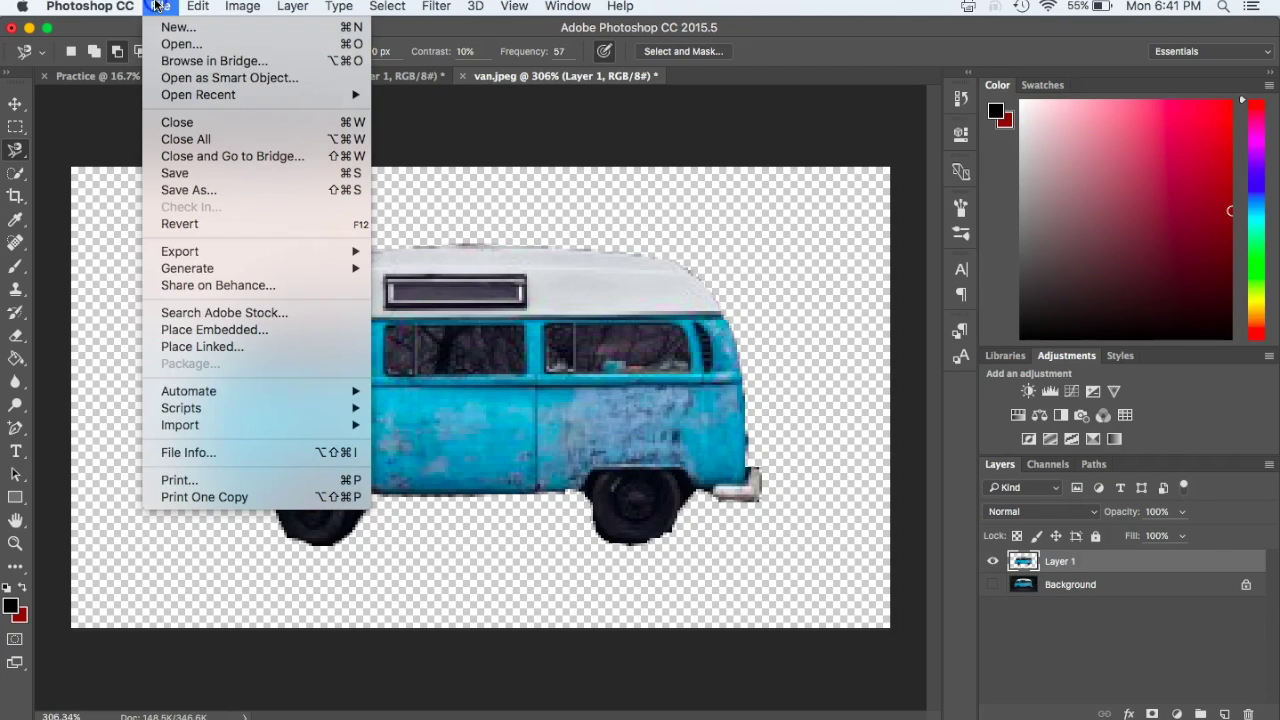
pyautogui.click(172, 192)
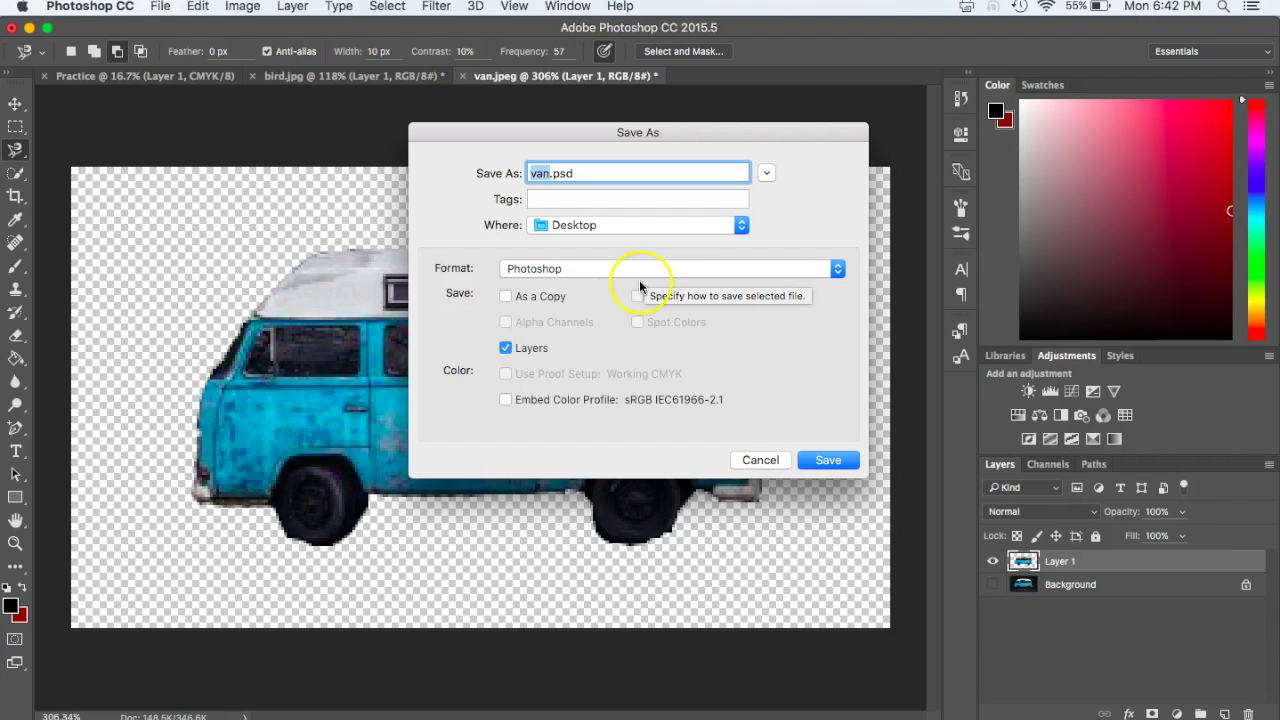
pyautogui.click(838, 270)
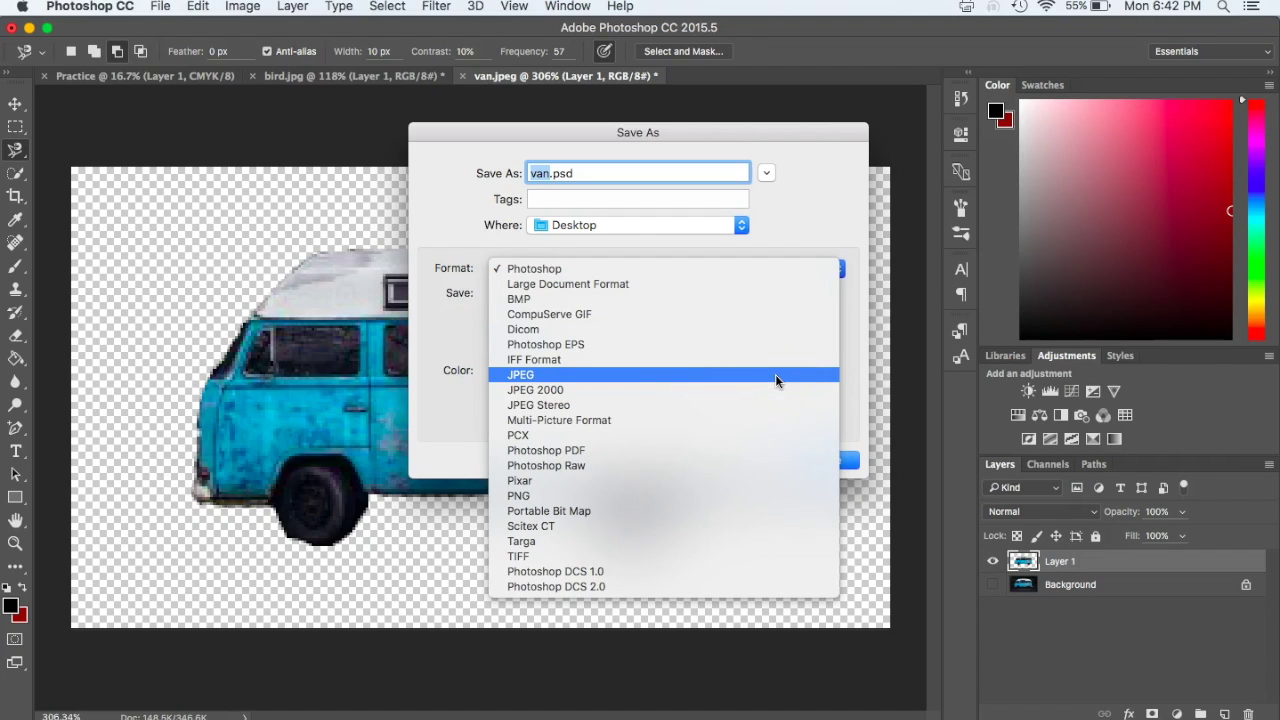
pyautogui.click(523, 376)
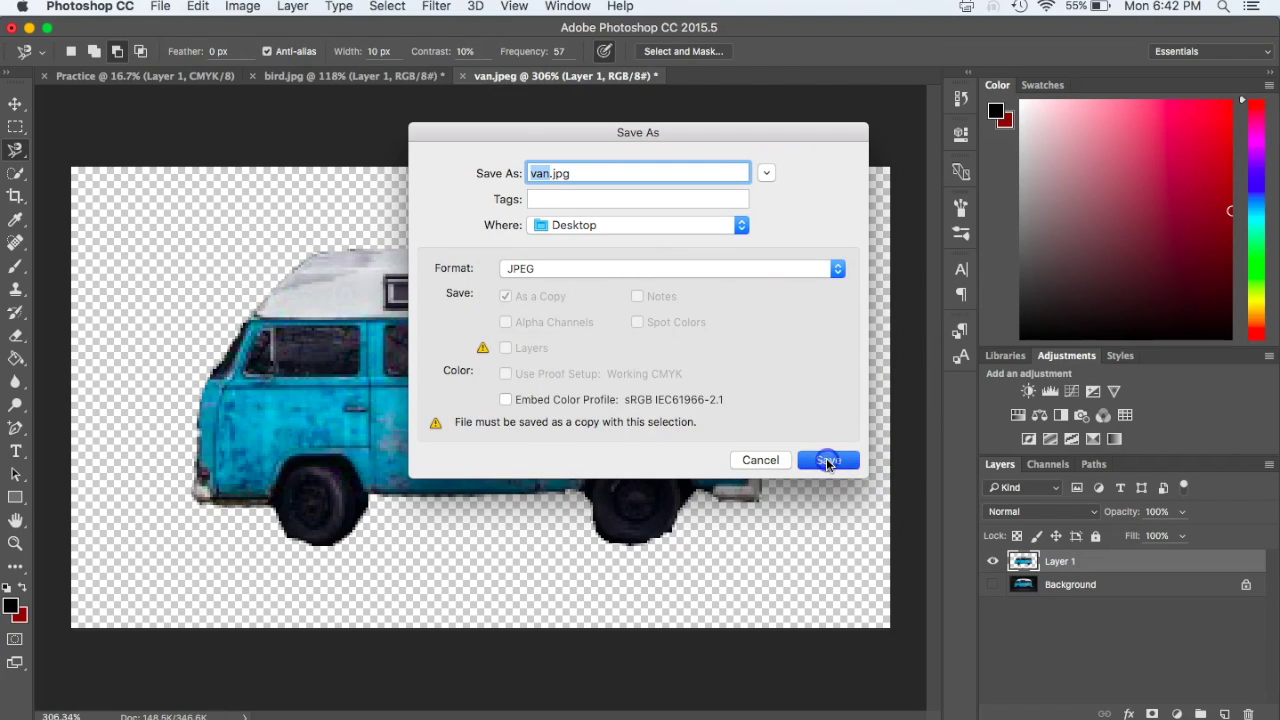
pyautogui.click(826, 460)
pyautogui.click(748, 243)
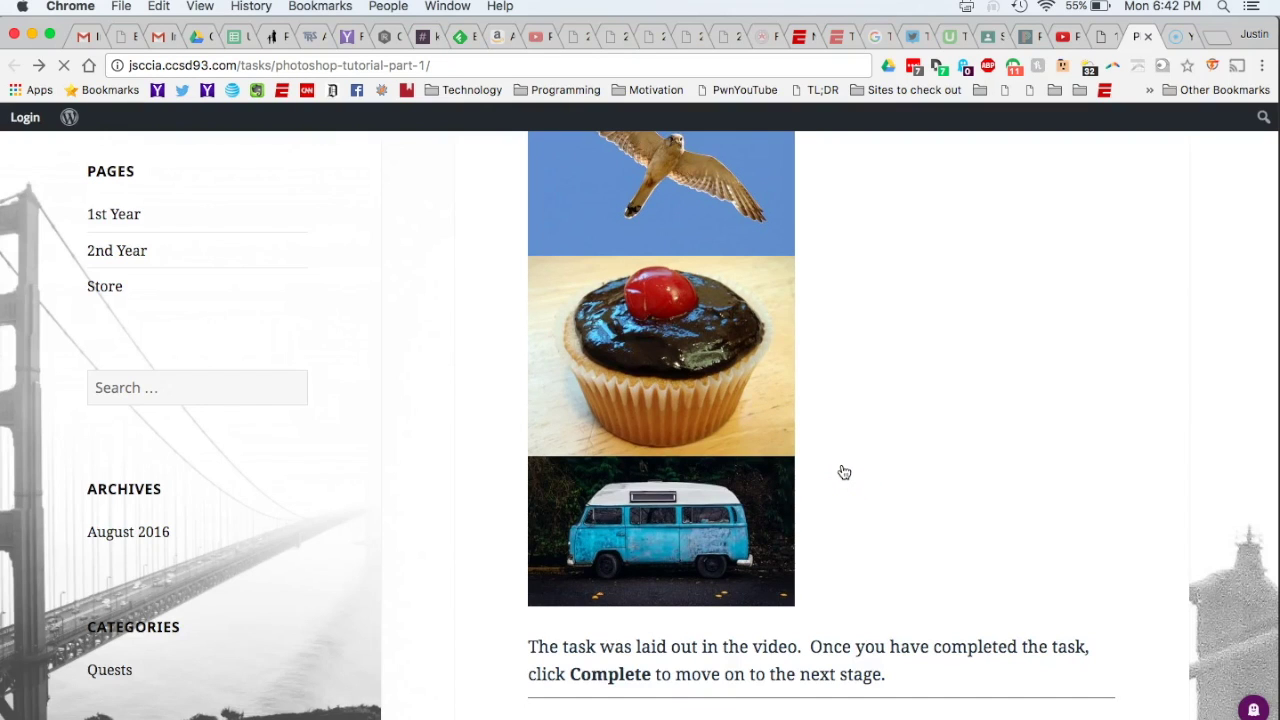
# Step: Scroll the tutorial page down to the Padlet paragraph and follow the padlet.com link
pyautogui.scroll(-1, 850, 510)
pyautogui.click(860, 566)
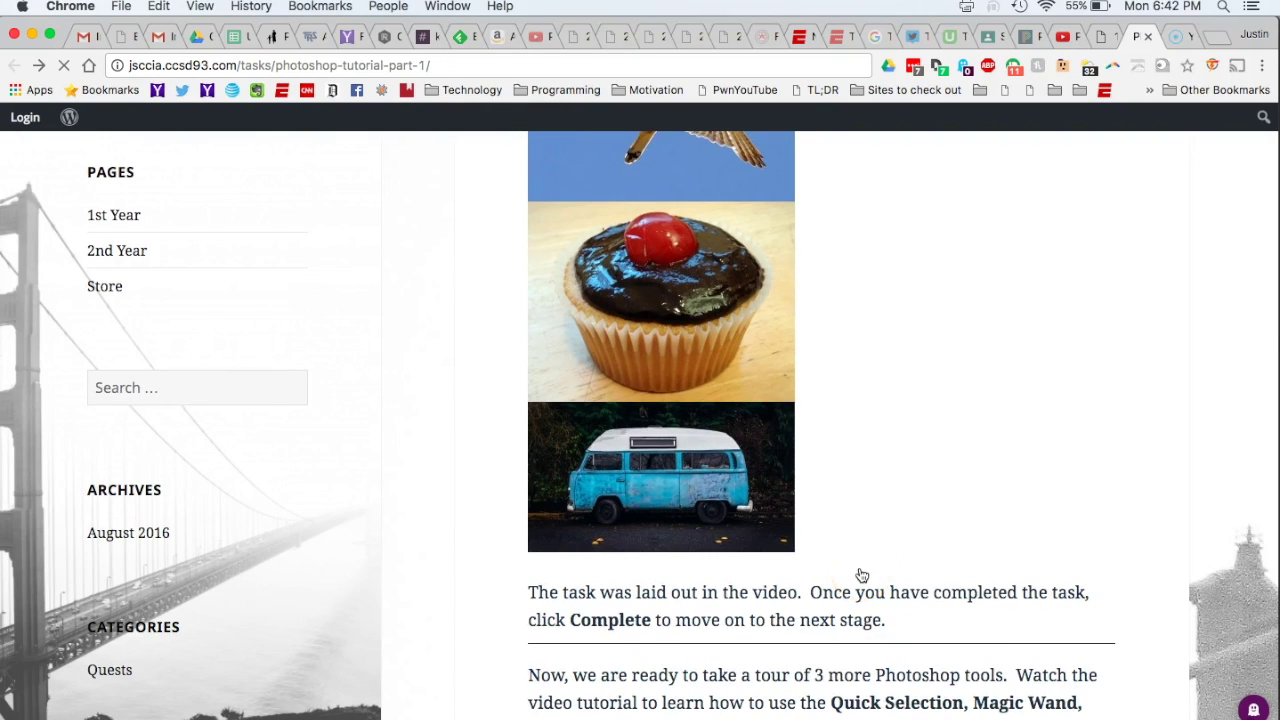
pyautogui.scroll(-8, 862, 575)
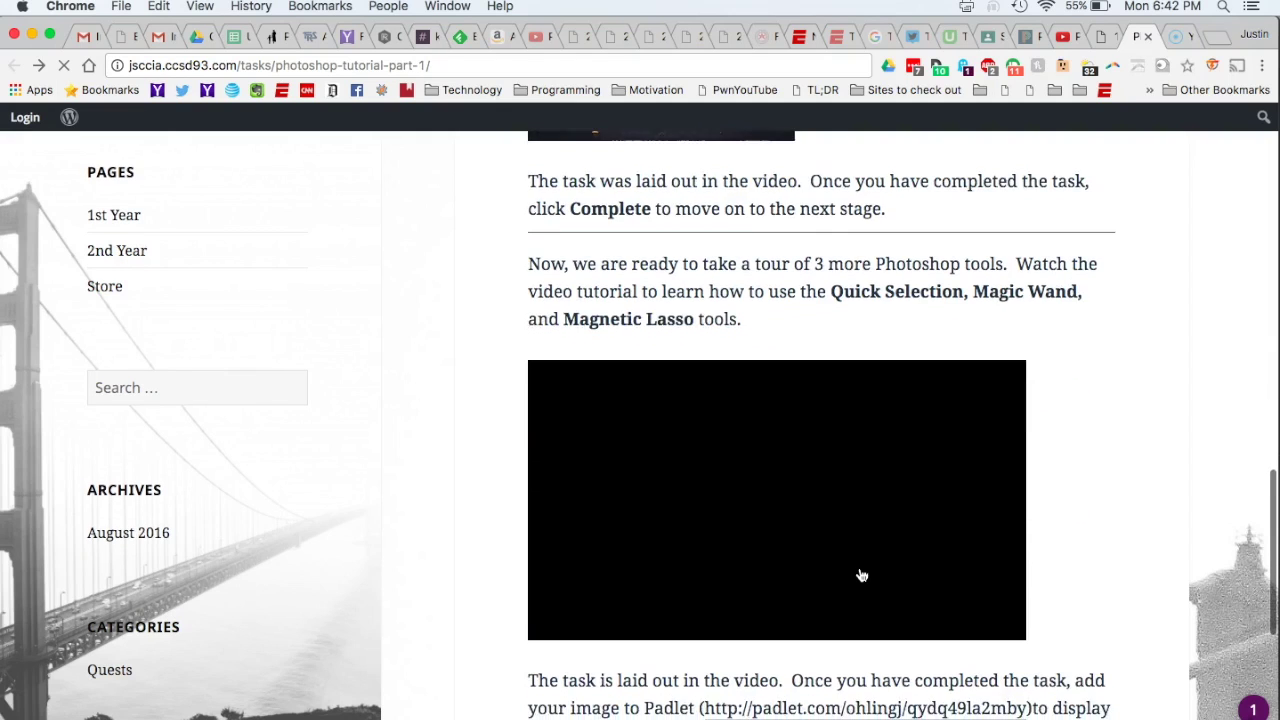
pyautogui.scroll(-2, 862, 575)
pyautogui.click(857, 585)
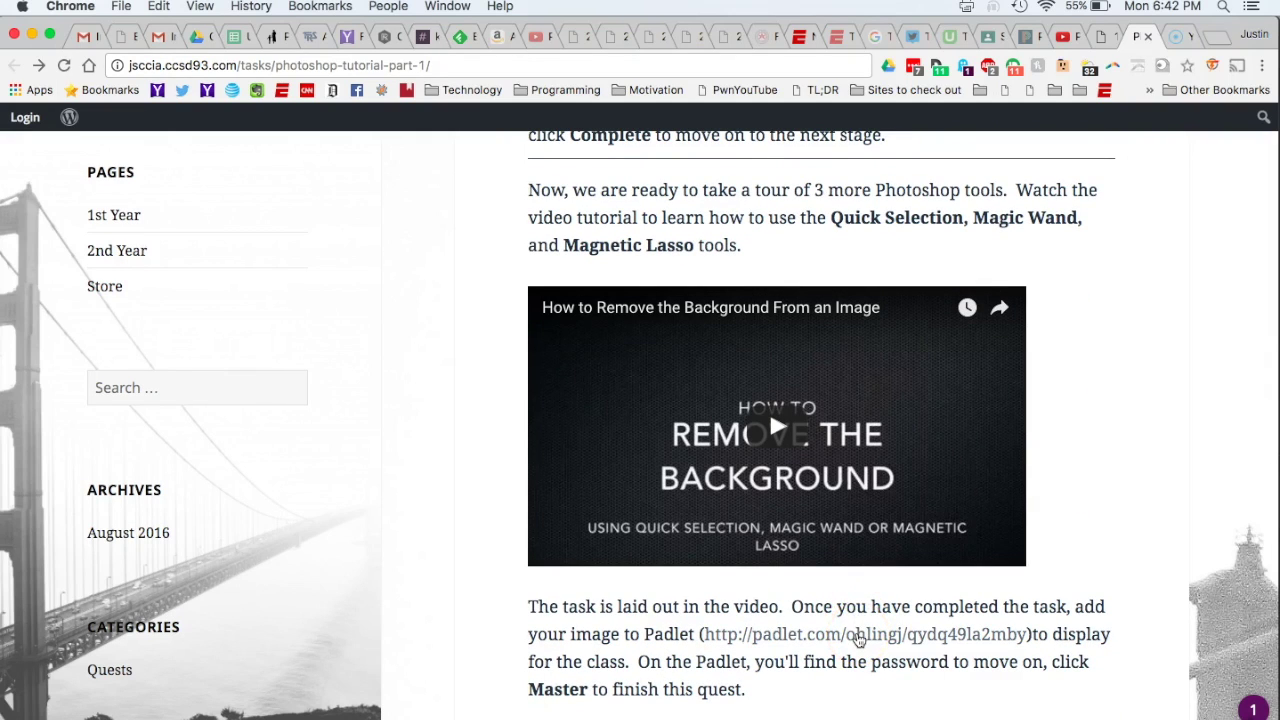
pyautogui.click(836, 634)
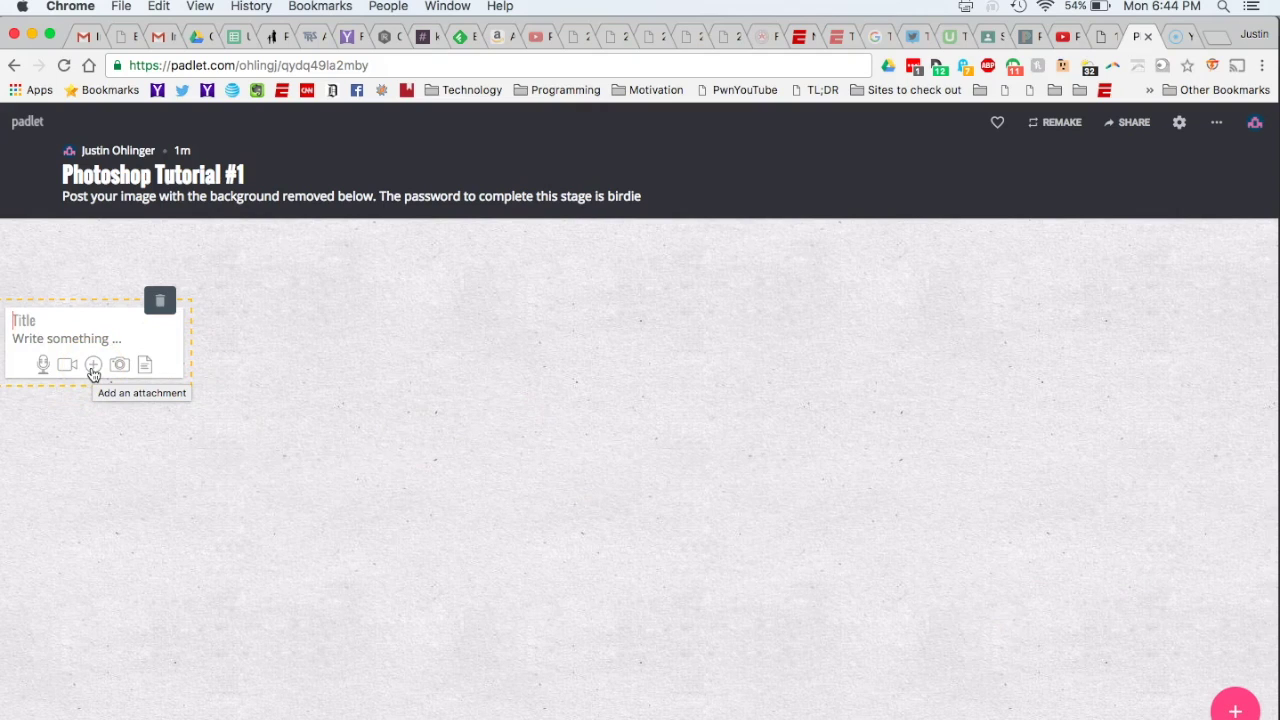
# Step: Attach van.jpg to the new Padlet post and place the cursor in its Title field
pyautogui.click(93, 366)
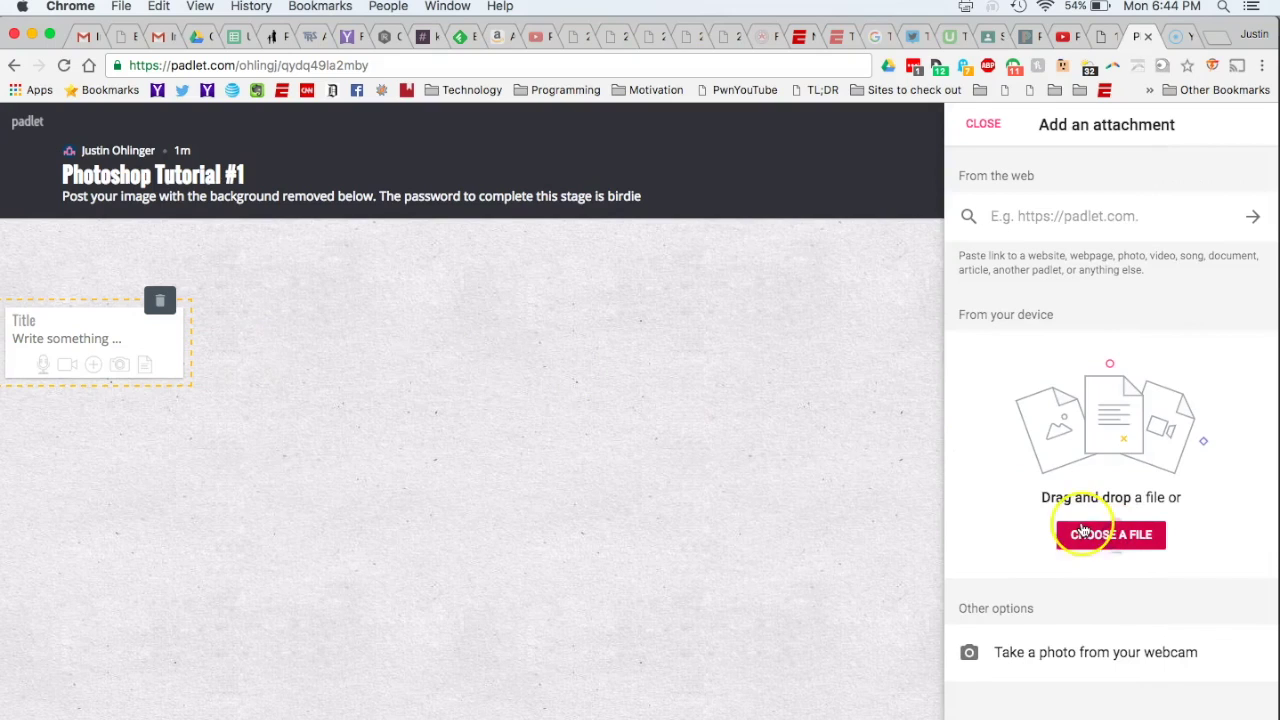
pyautogui.click(1068, 532)
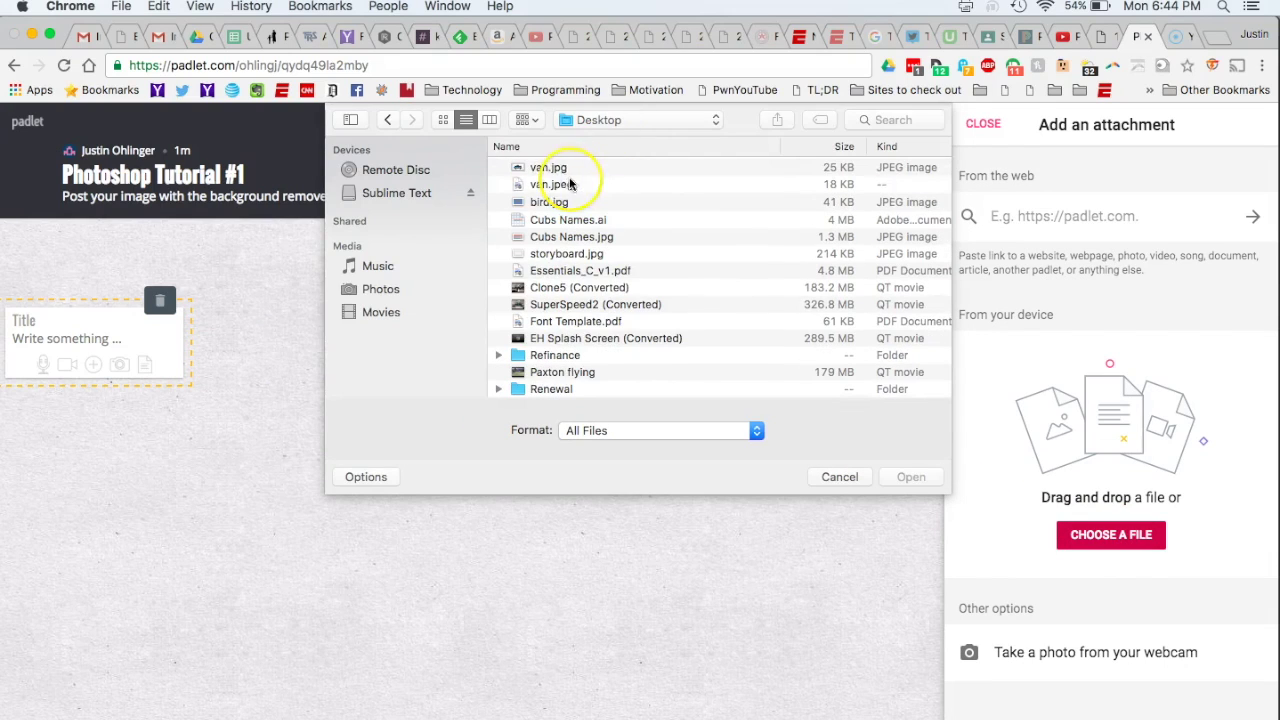
pyautogui.click(552, 168)
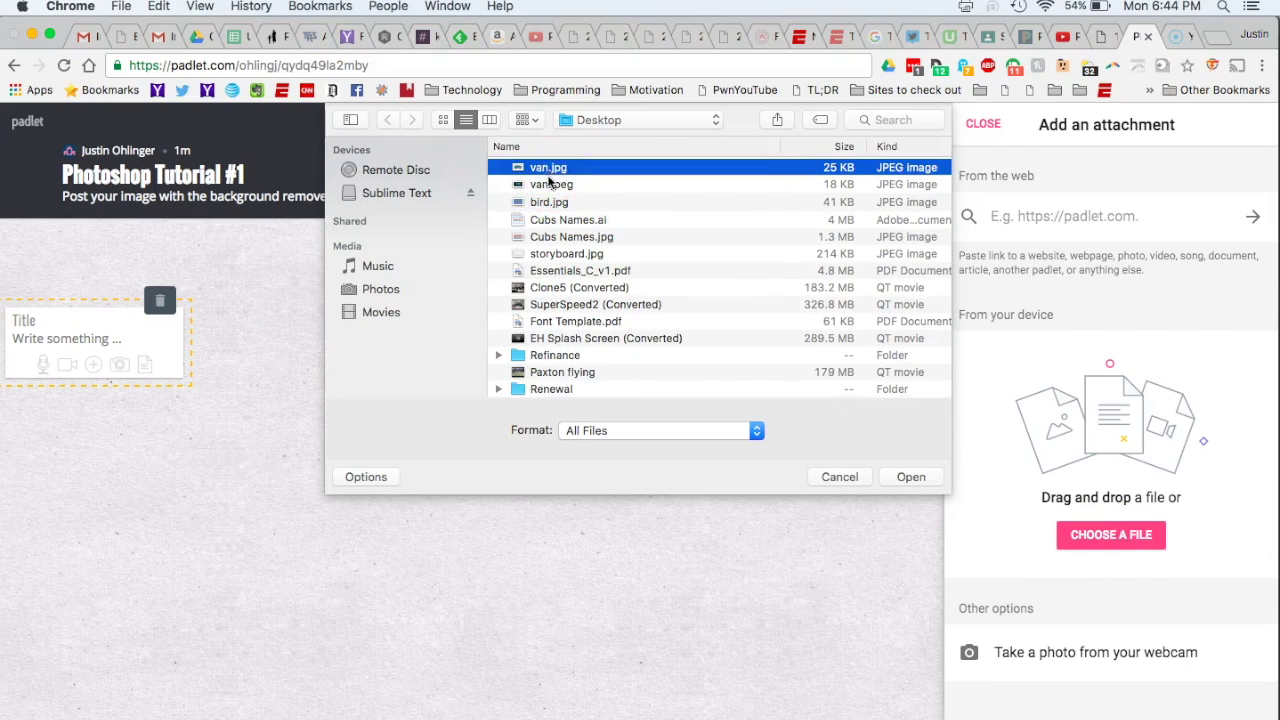
pyautogui.click(550, 172)
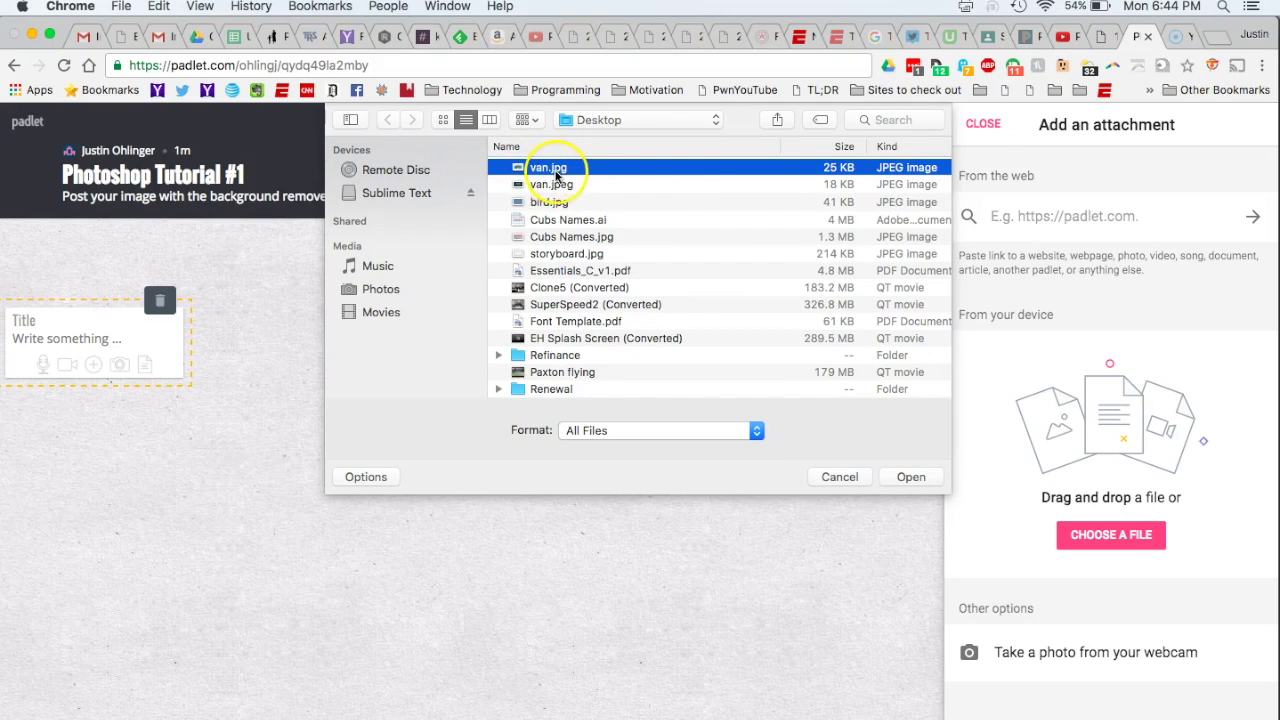
pyautogui.click(911, 477)
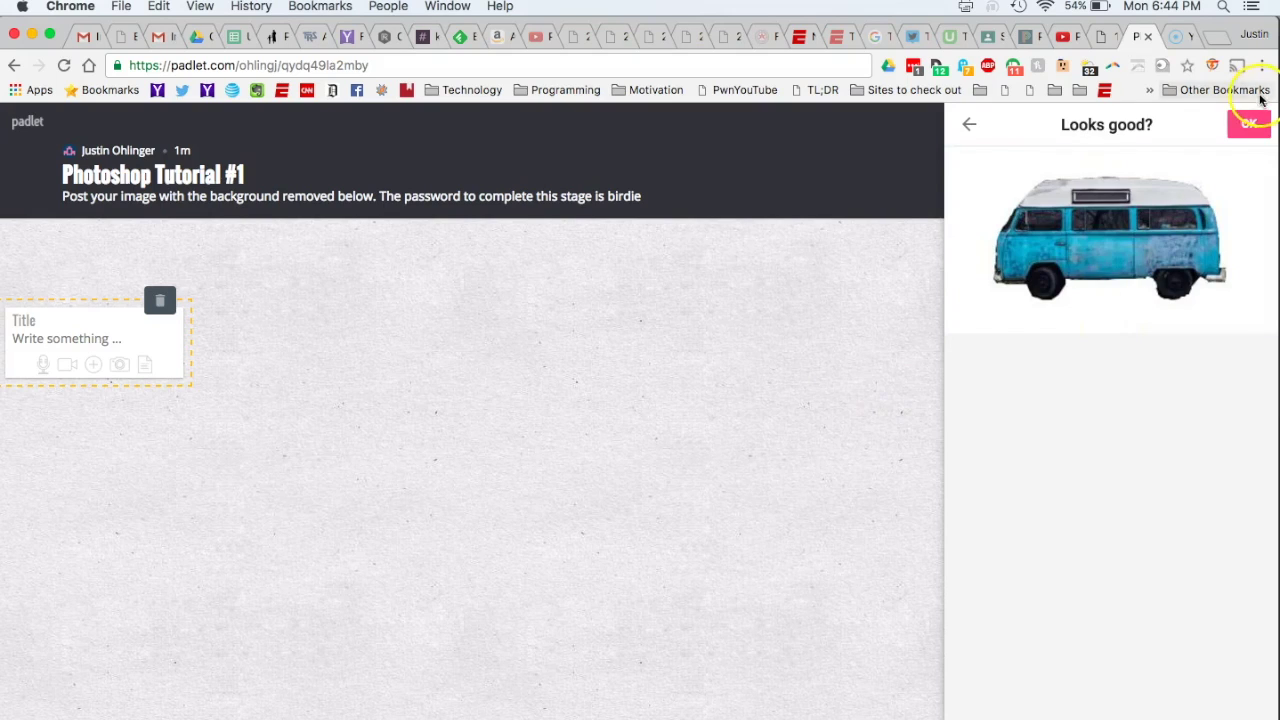
pyautogui.click(1249, 124)
pyautogui.click(41, 318)
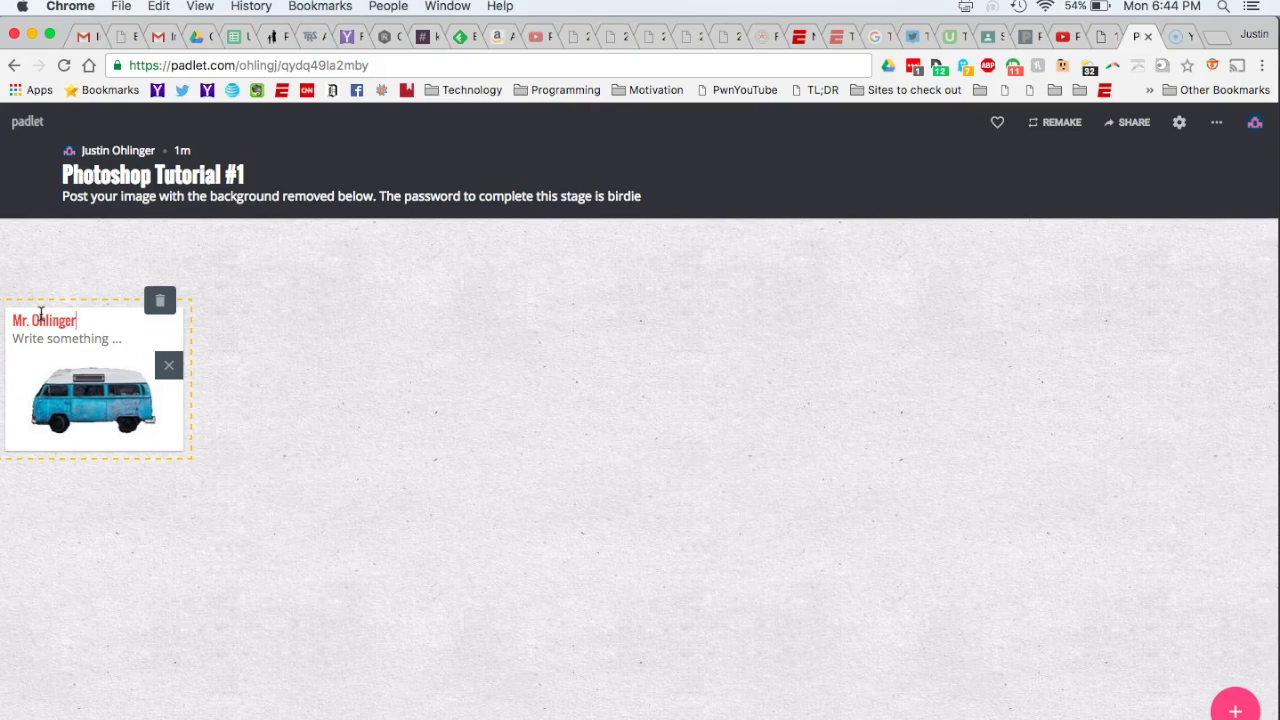
# Step: Publish the van post, then create and delete an empty draft so only it remains
pyautogui.click(260, 362)
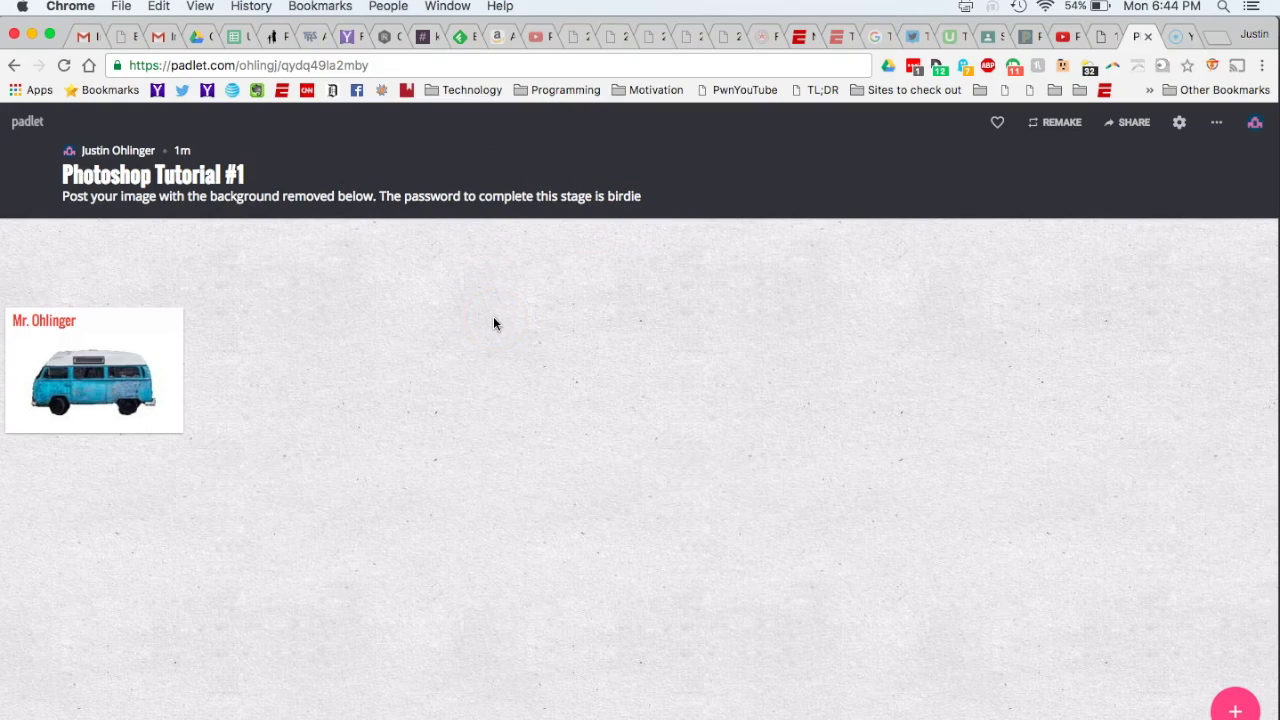
pyautogui.doubleClick(530, 402)
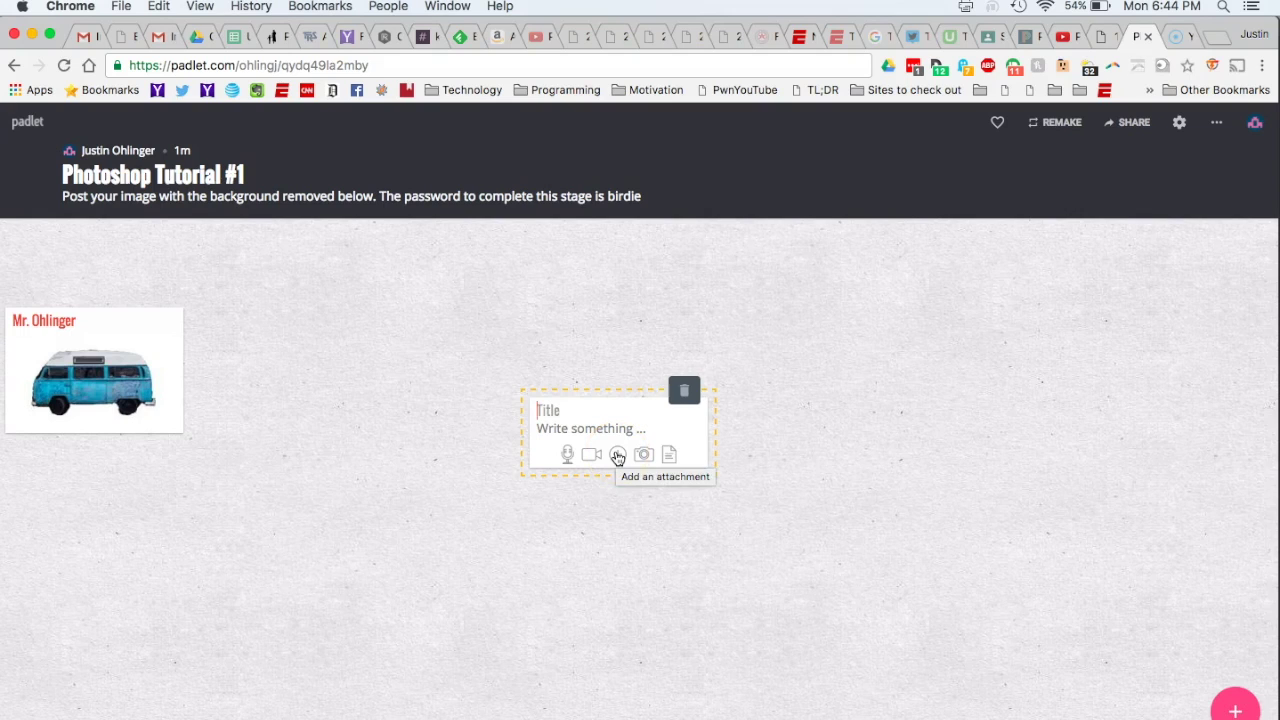
pyautogui.click(617, 457)
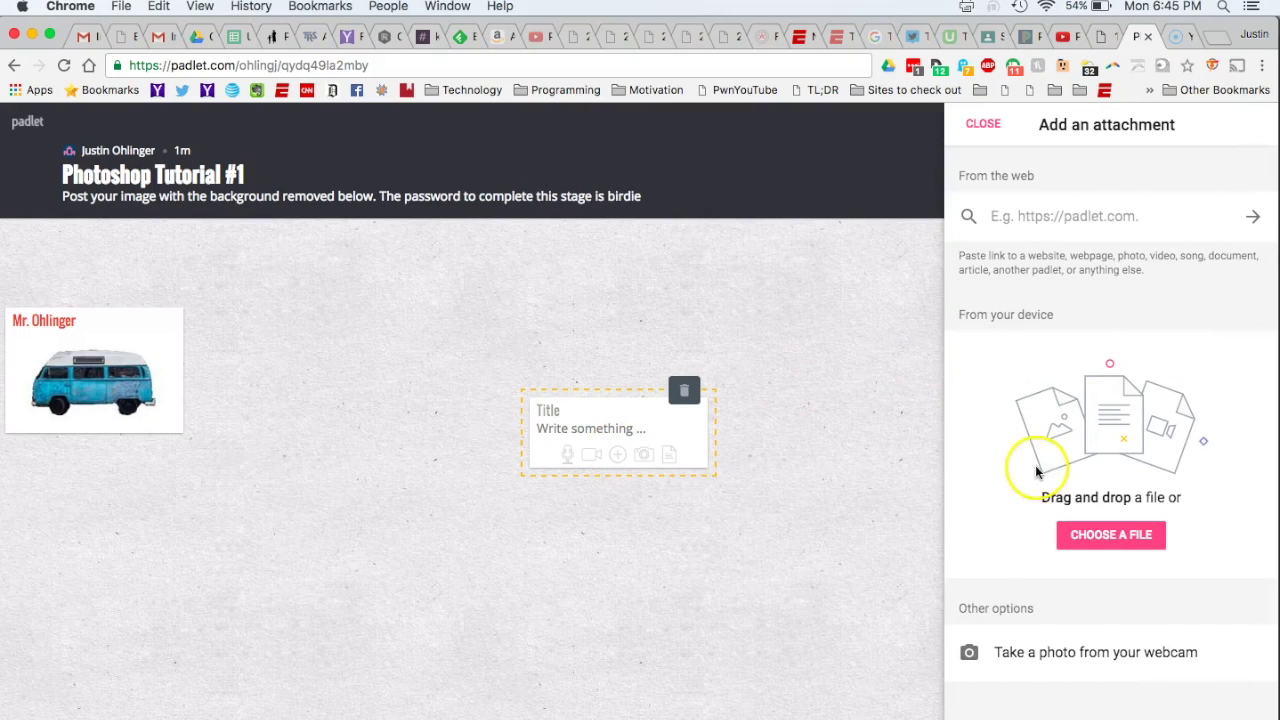
pyautogui.click(853, 425)
pyautogui.click(680, 388)
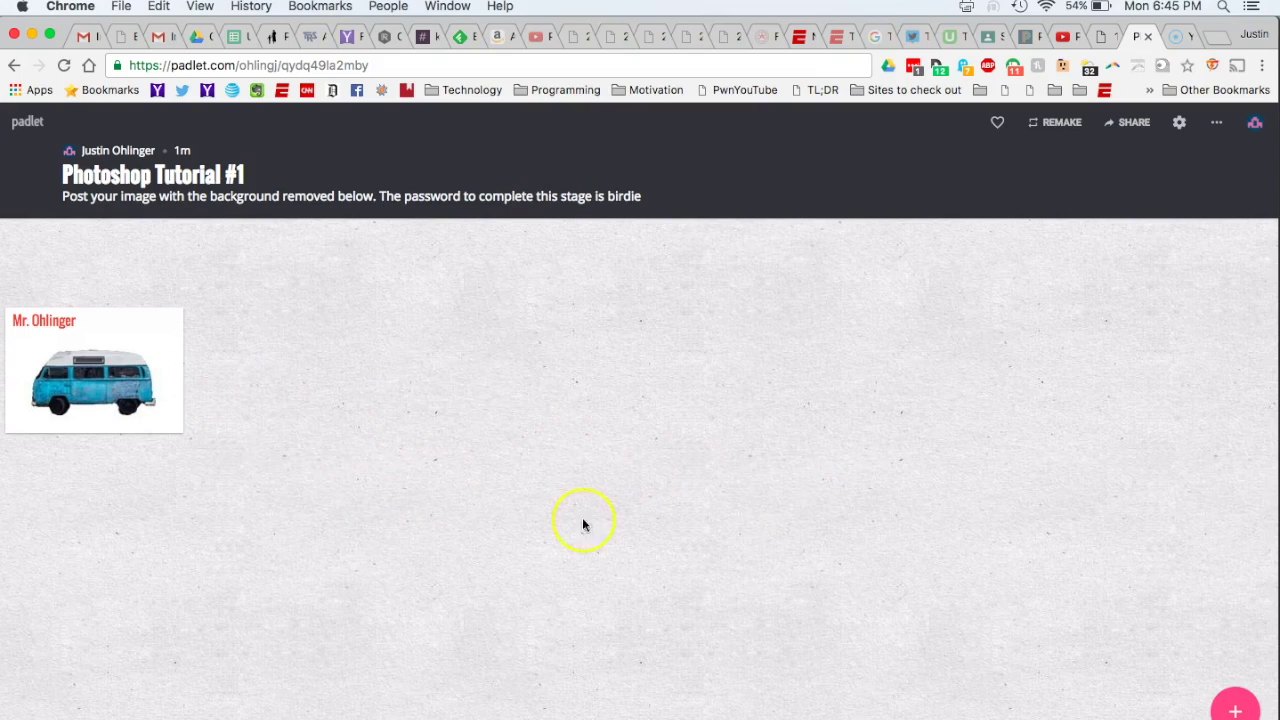
pyautogui.moveTo(65, 426)
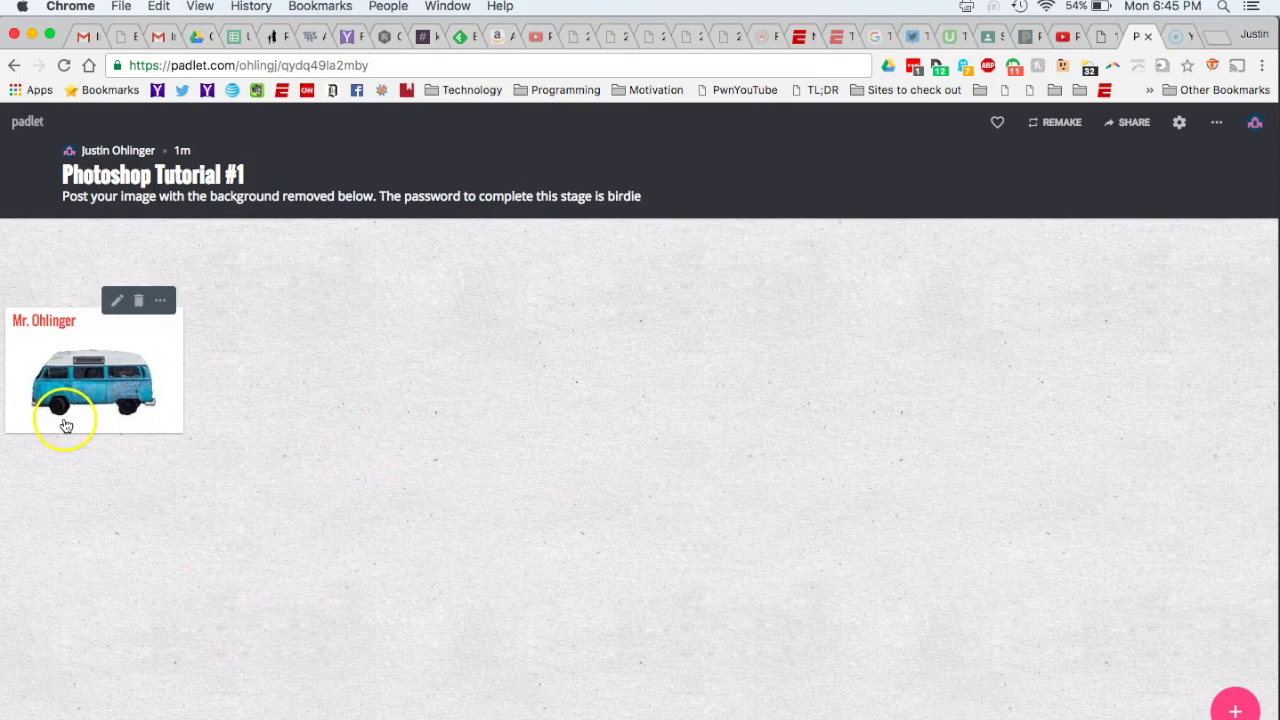